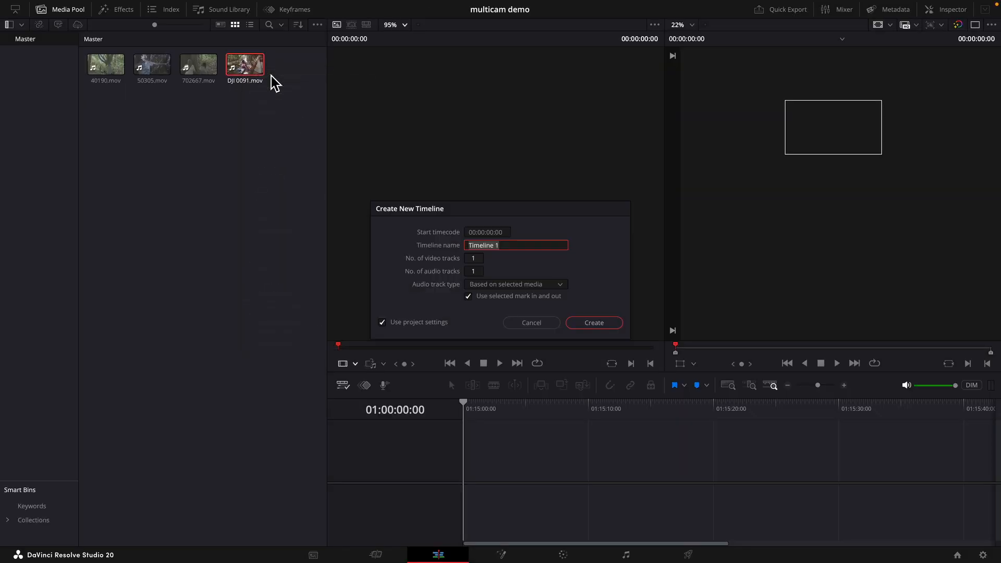
- Name the new timeline meeting tree and create it
type("meeting tree")
key("Return")
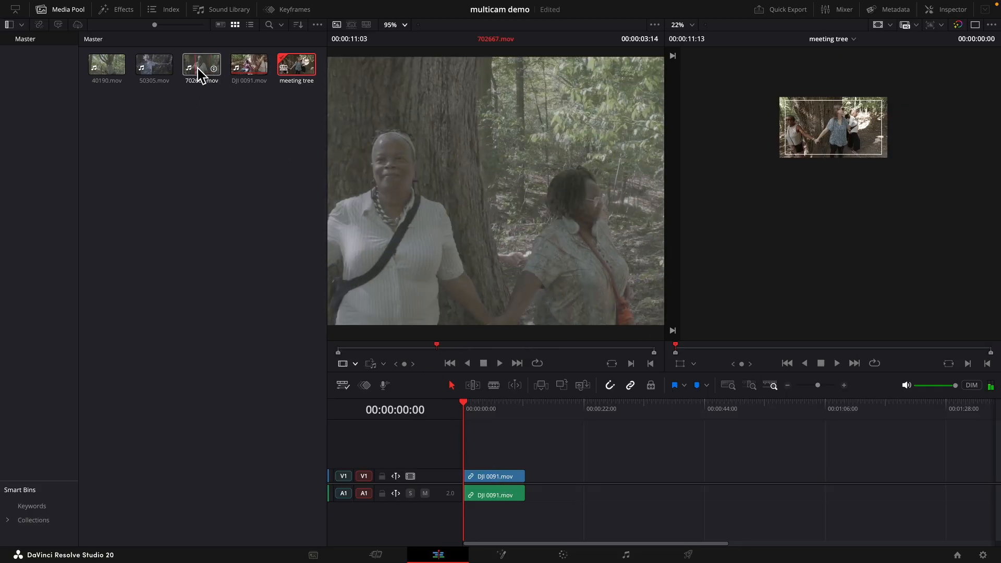
- Add 702667.mov to the track above the DJI 0091.mov clip and select both clips
left_click_drag(202, 73, 481, 465)
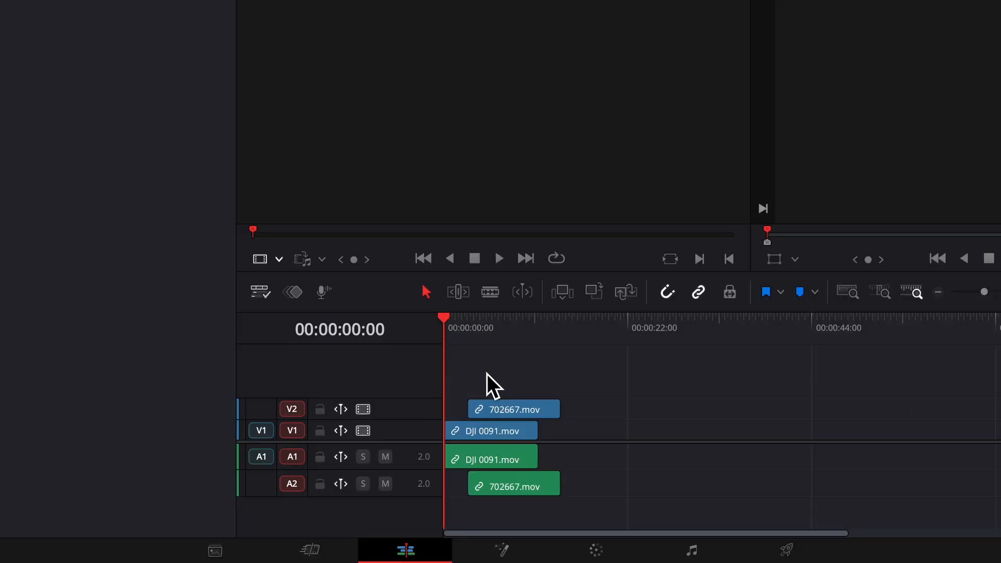
left_click_drag(487, 373, 505, 478)
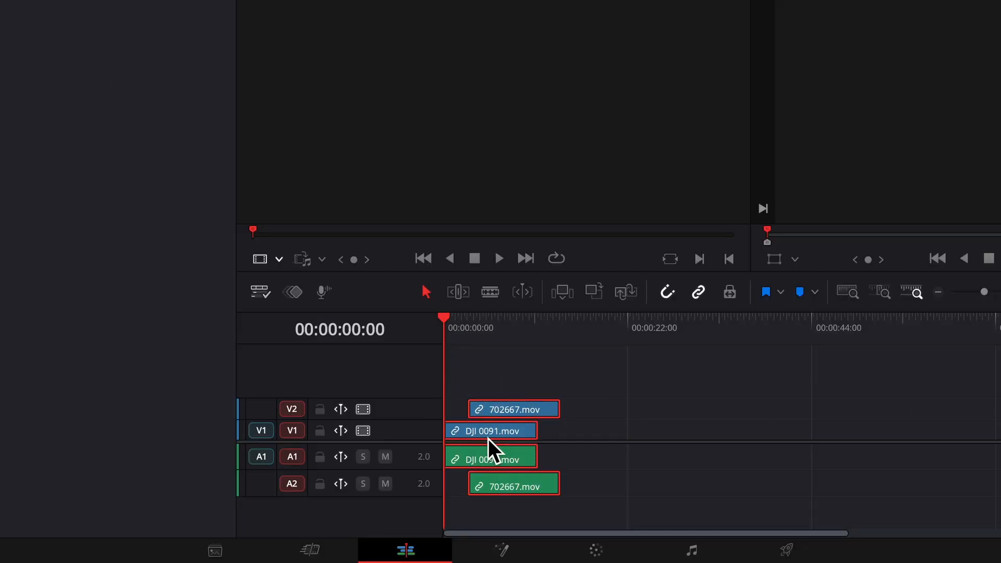
- Try to auto-align the two selected clips by waveform on track 1, then dismiss the result
right_click(504, 430)
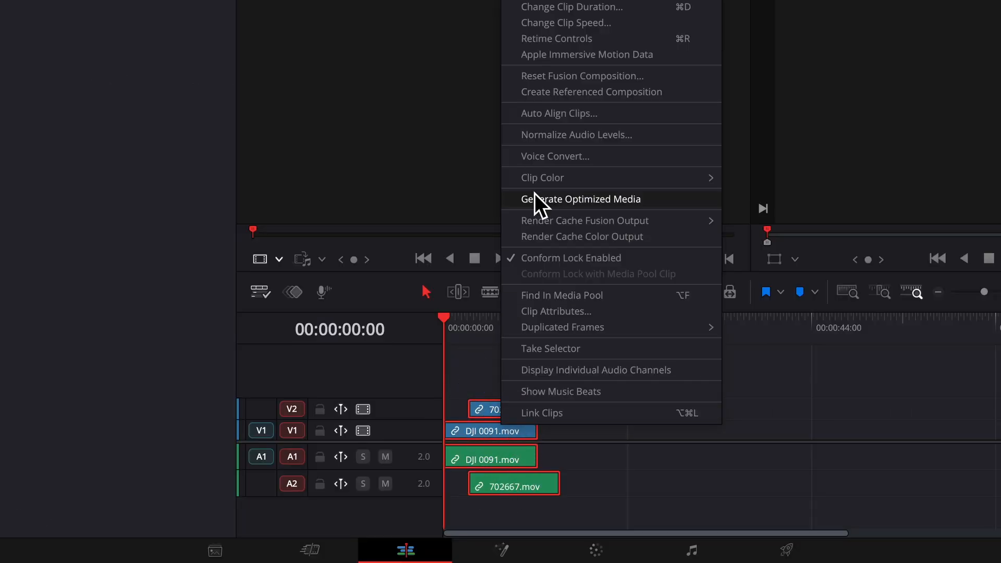
left_click(551, 118)
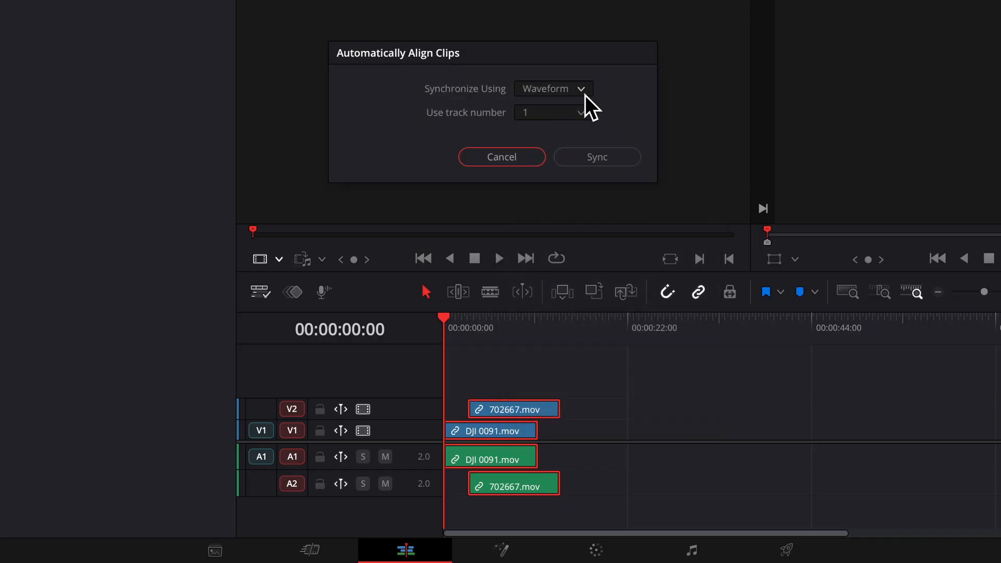
left_click(585, 95)
left_click(566, 115)
left_click(596, 157)
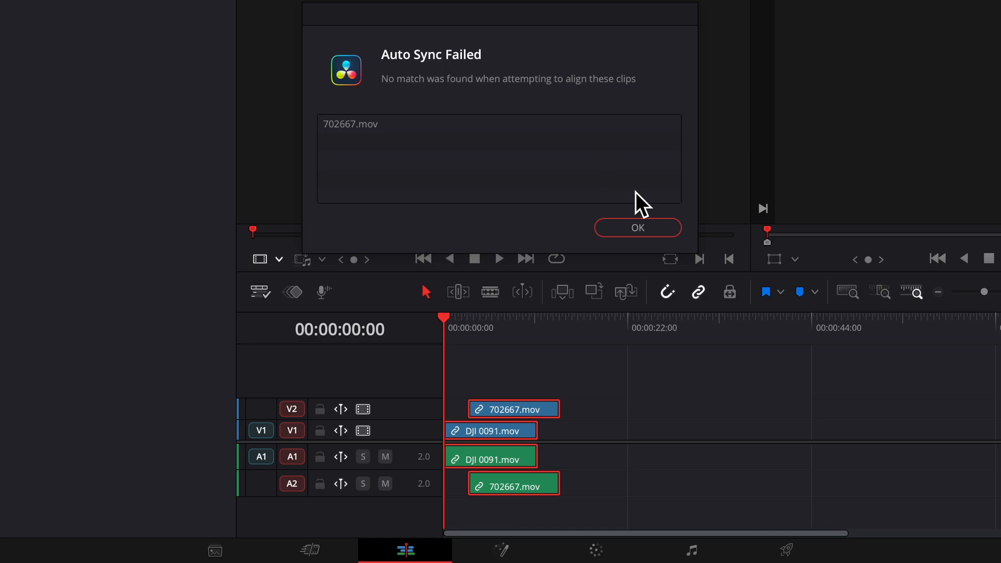
left_click(649, 234)
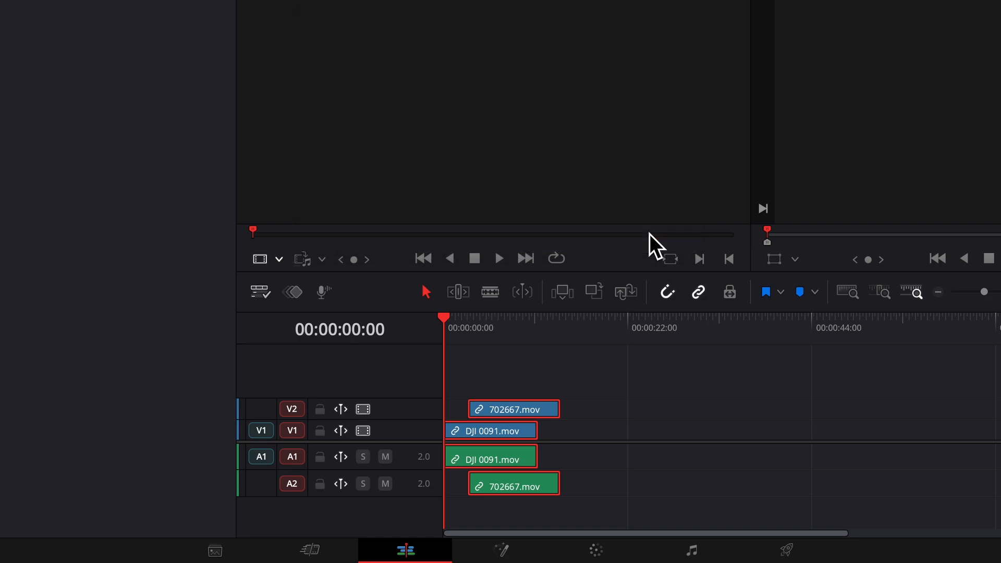
- Move the 702667.mov clip down to track V1 at about 00:00:44
left_click(644, 408)
left_click_drag(537, 409, 859, 435)
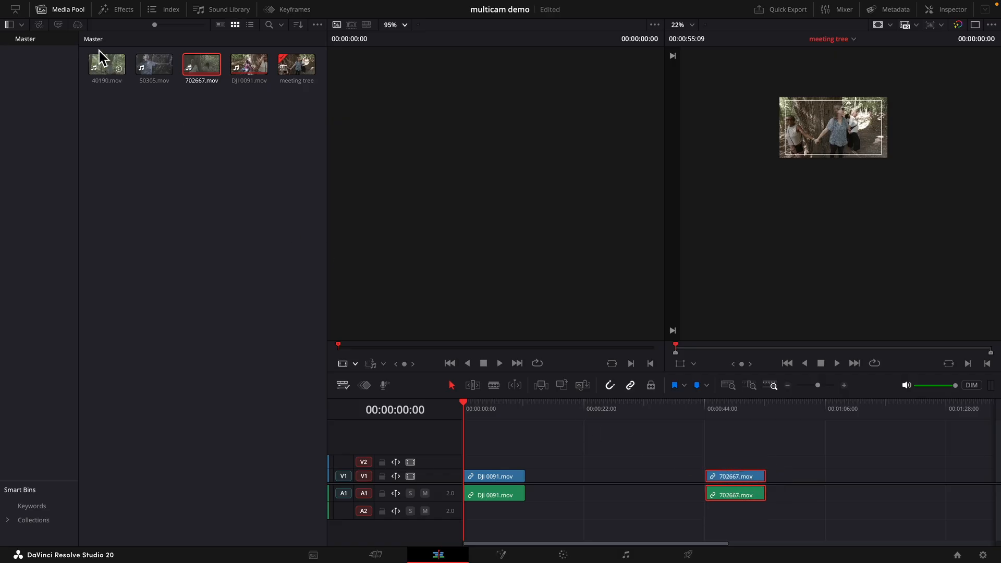
- Place 50305.mov on the track above DJI 0091.mov and auto-align the two clips by waveform
left_click_drag(152, 70, 492, 505)
left_click(492, 462)
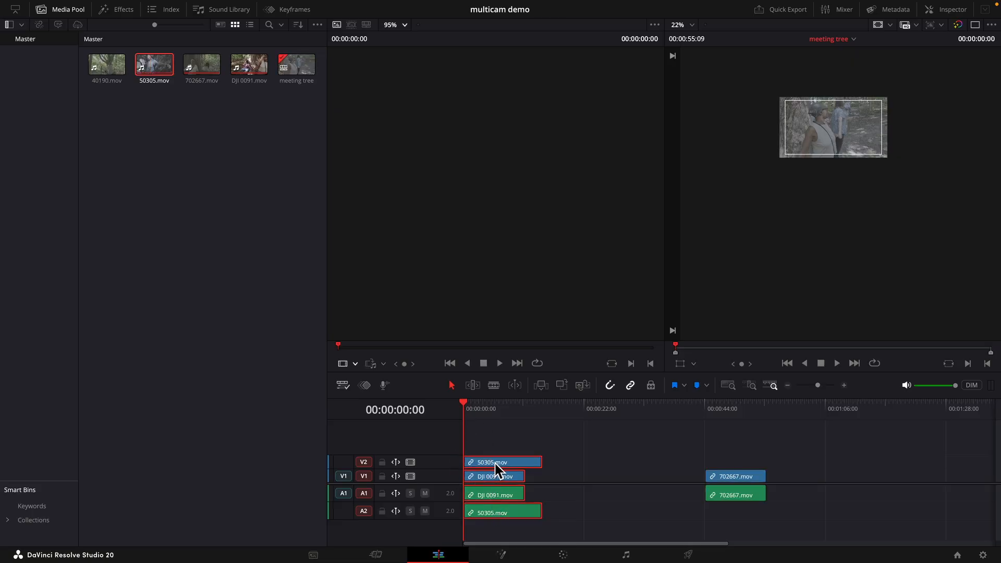
right_click(497, 469)
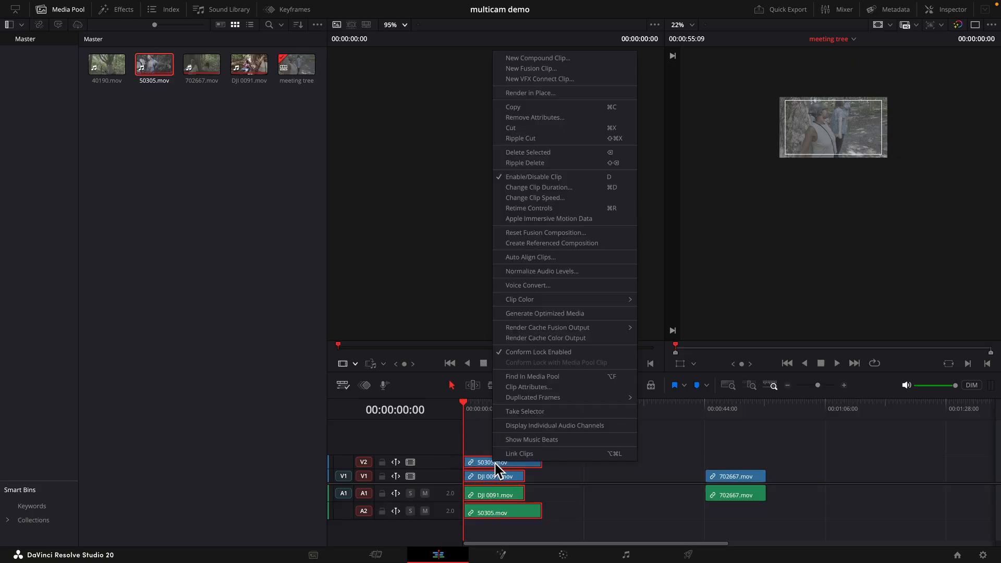
left_click(529, 261)
left_click(563, 297)
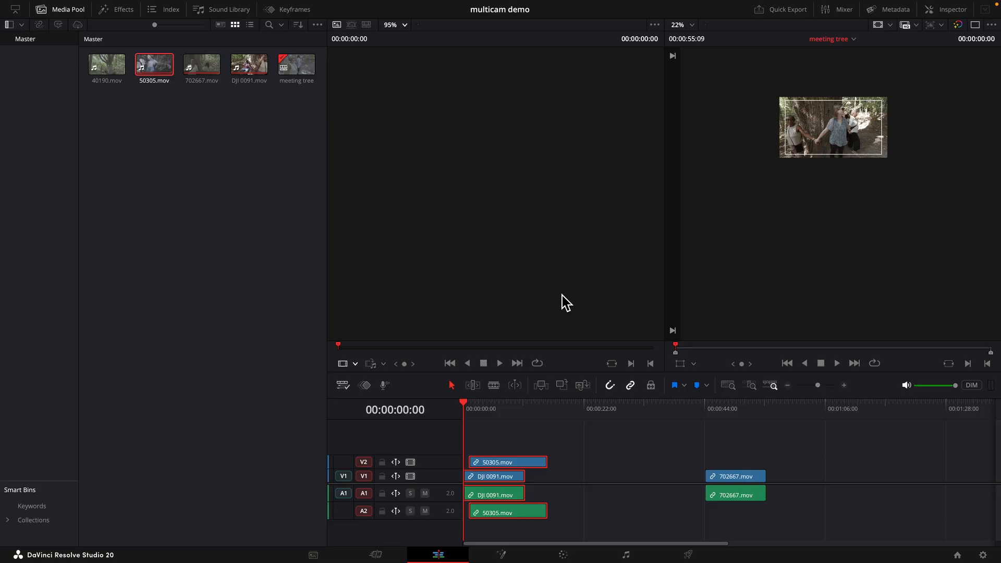
- Add 40190.mov to a third track above the others and try to auto-align it with DJI 0091.mov
left_click(107, 78)
left_click_drag(105, 78, 496, 539)
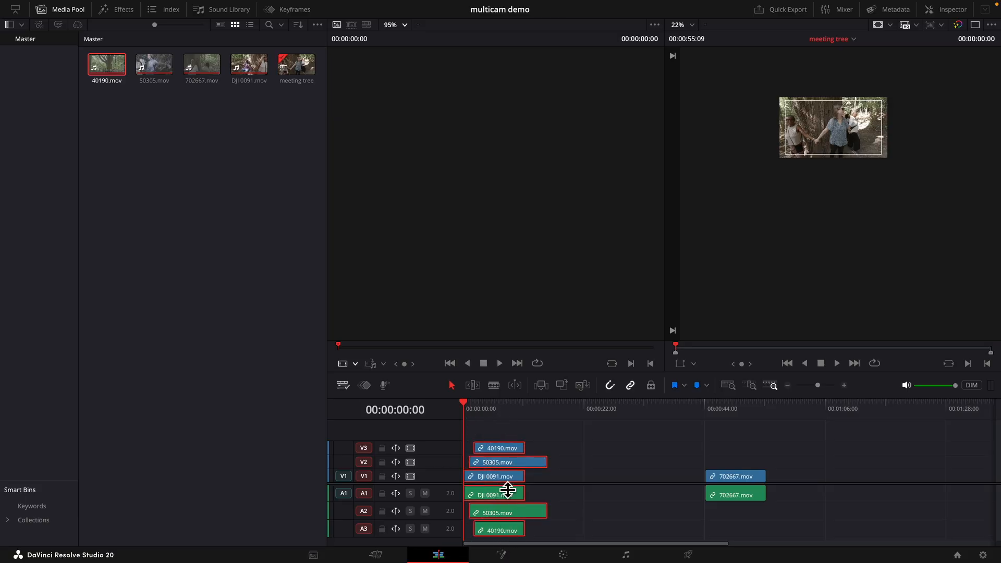
right_click(500, 450)
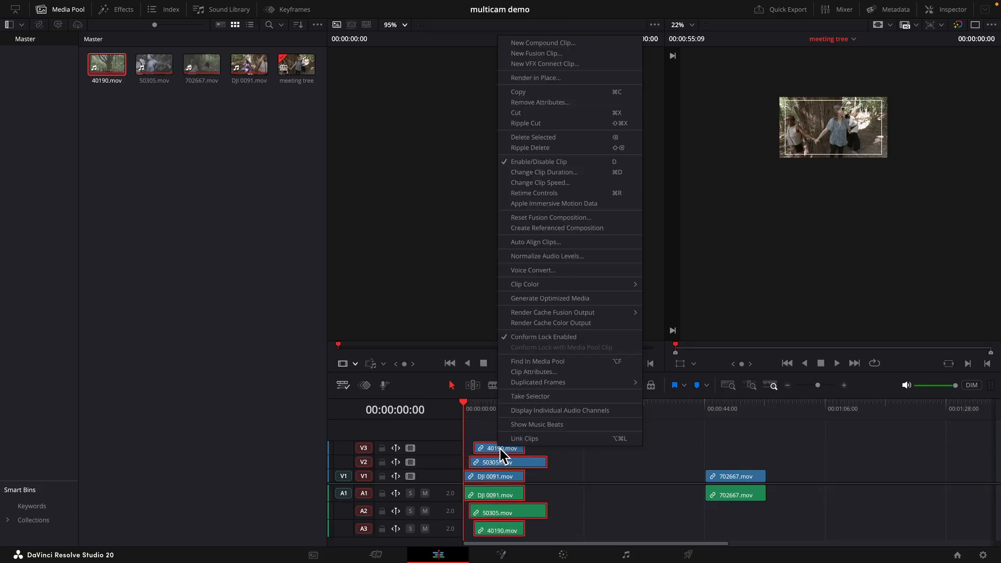
left_click(546, 242)
left_click(565, 297)
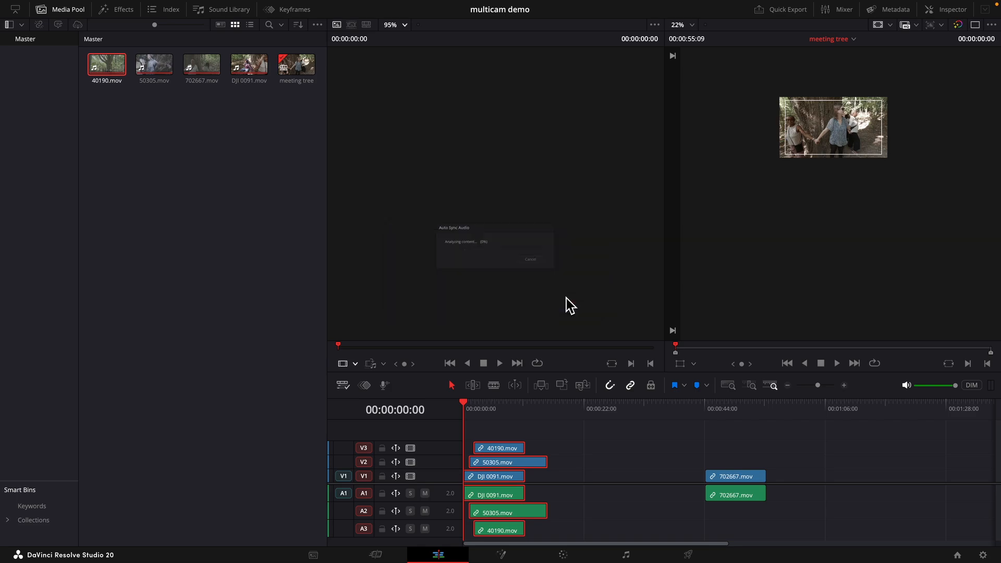
- Move the 40190.mov clip down to track V1 at about 00:00:24
left_click(591, 343)
left_click(577, 459)
left_click_drag(510, 451, 642, 478)
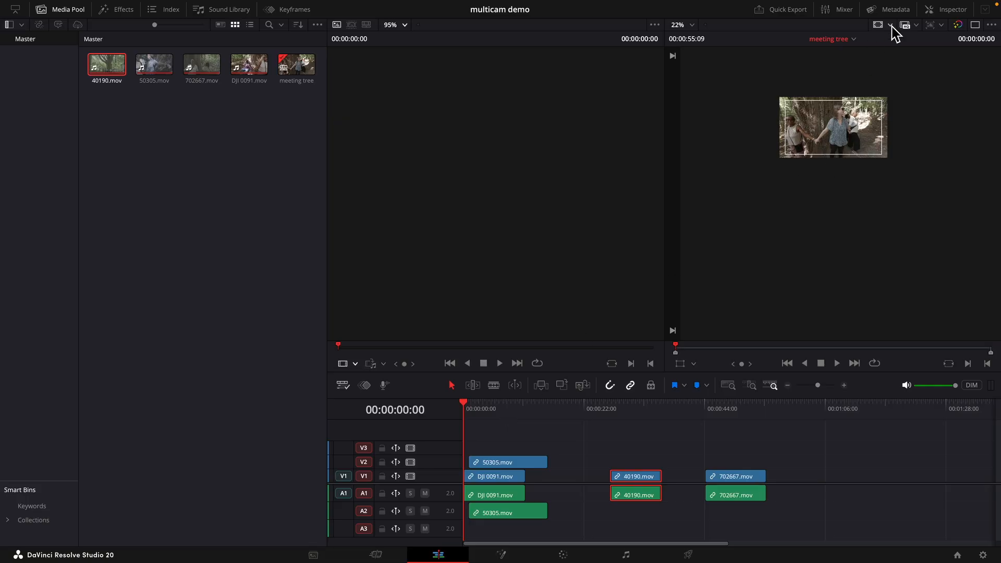
- Switch to a single-viewer layout and set the viewer zoom to about 90%
left_click(975, 26)
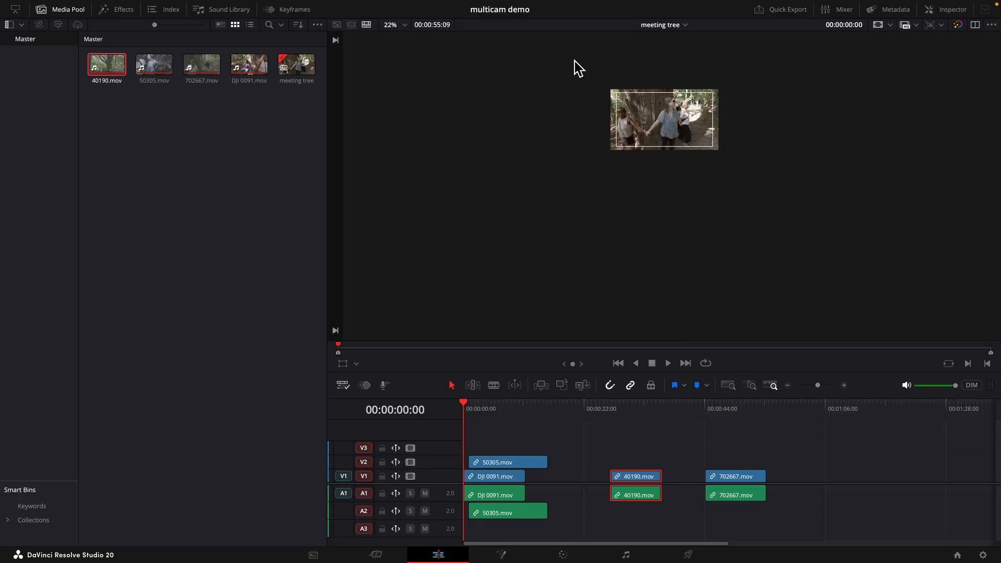
left_click(405, 26)
left_click(405, 41)
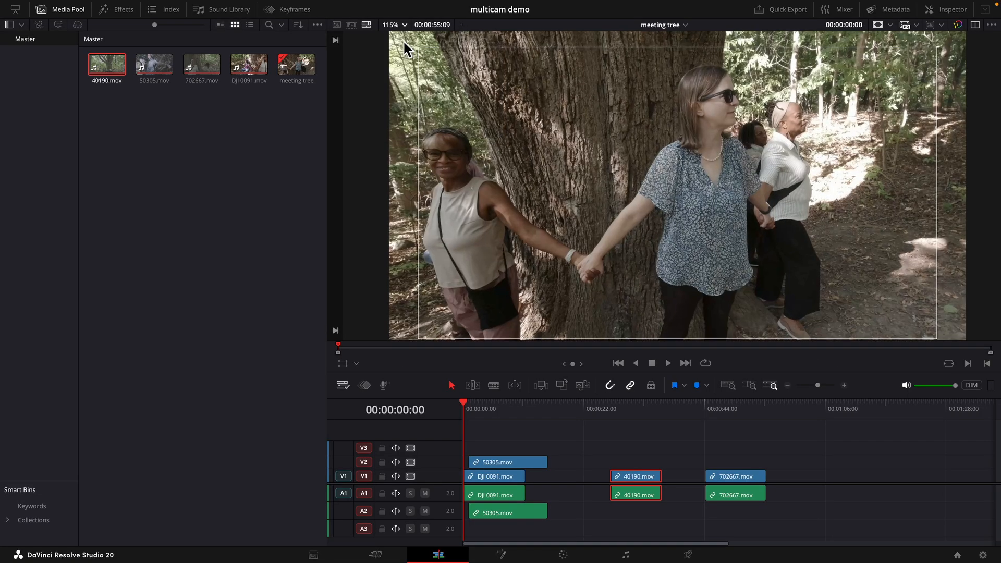
scroll(437, 224, "down", 2)
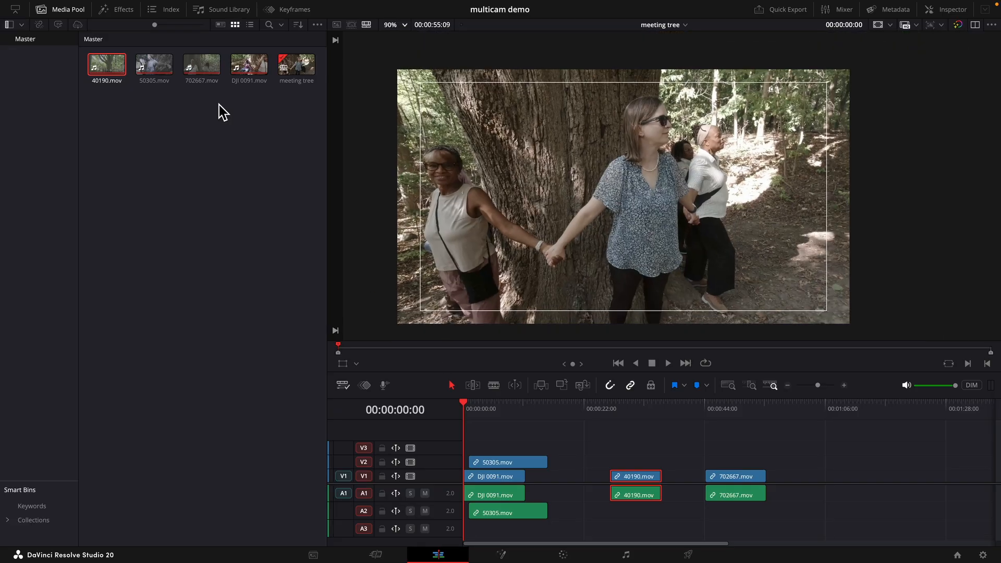
- Hide the media pool and enlarge the timeline panel and its audio track heights
left_click(55, 10)
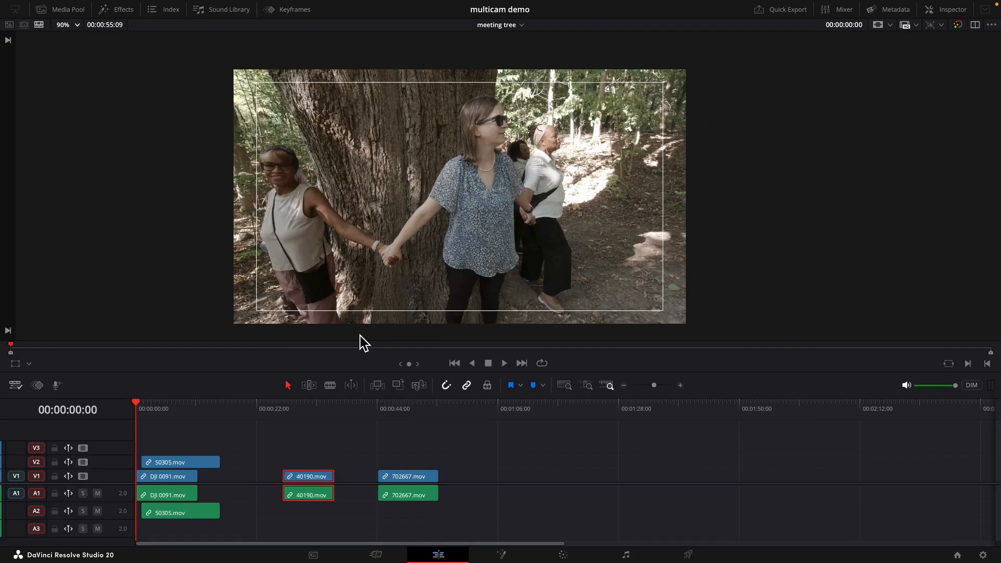
left_click_drag(383, 374, 386, 280)
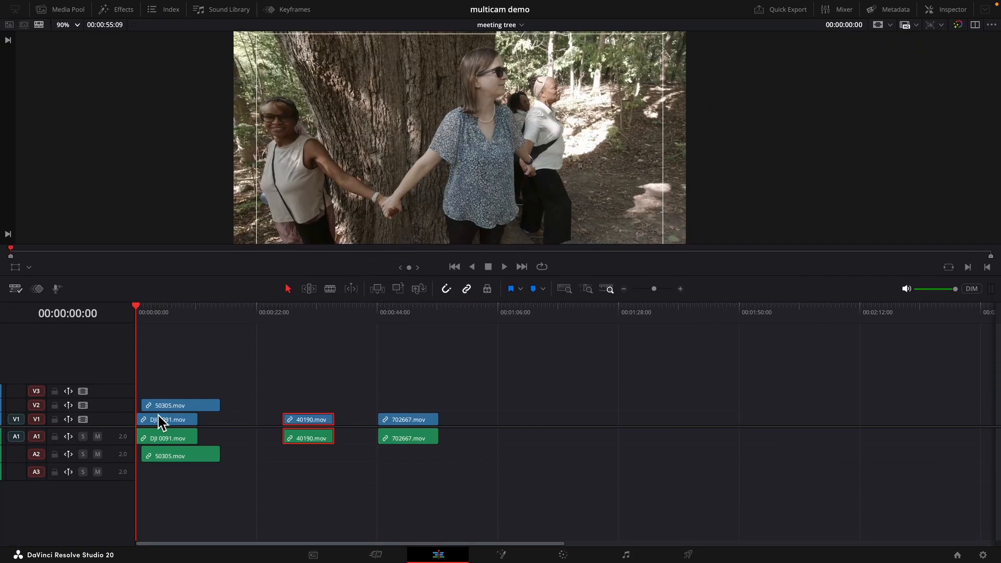
left_click_drag(129, 432, 122, 463)
- Play and step frame by frame through the start of DJI 0091.mov and 50305.mov to find where both clips overlap
key("super+equal")
key("super+equal")
key("super+equal")
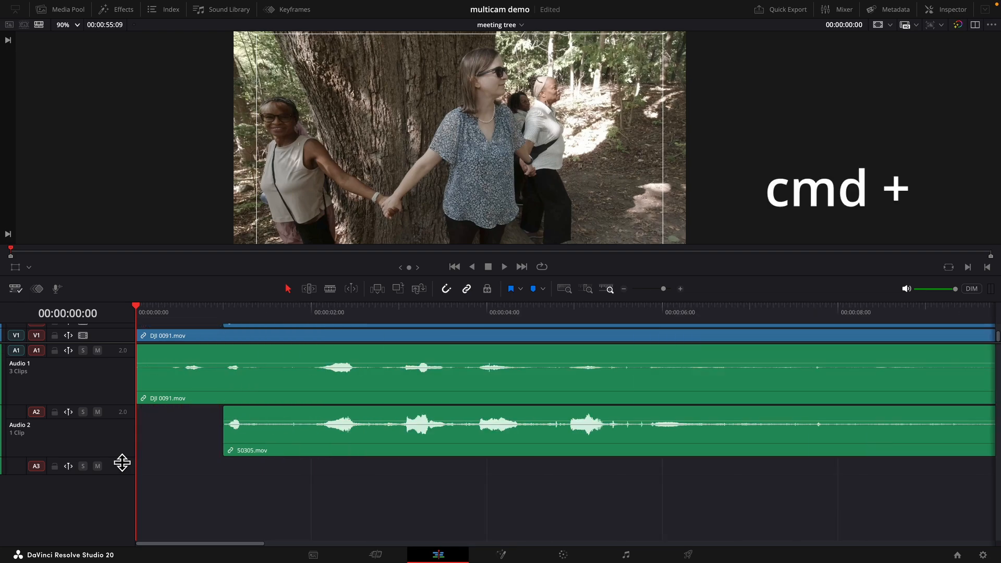
key("space")
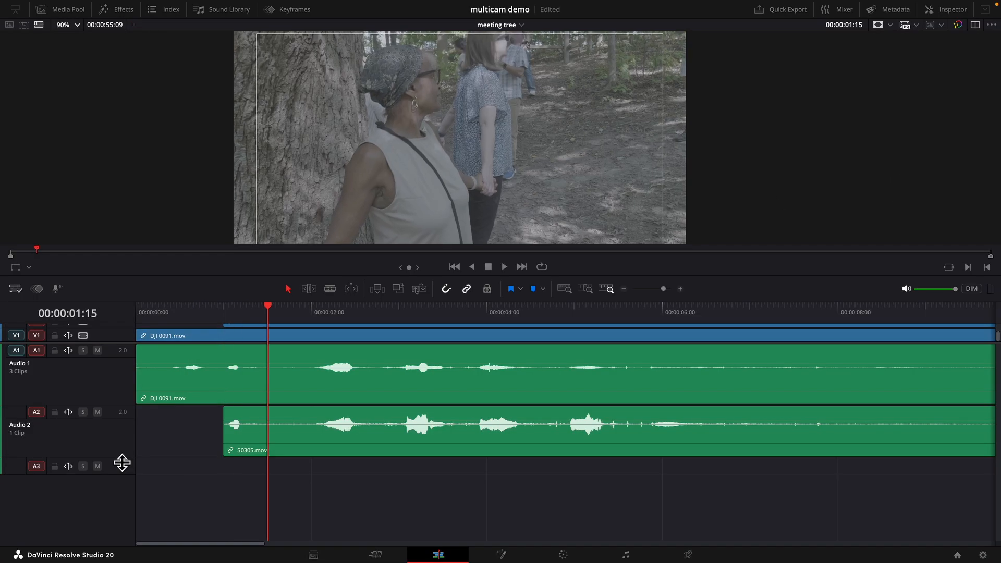
key("Left")
key("Left")
key("Left")
key("Left")
key("Left")
key("Left")
key("Left")
key("Left")
key("Left")
key("Left")
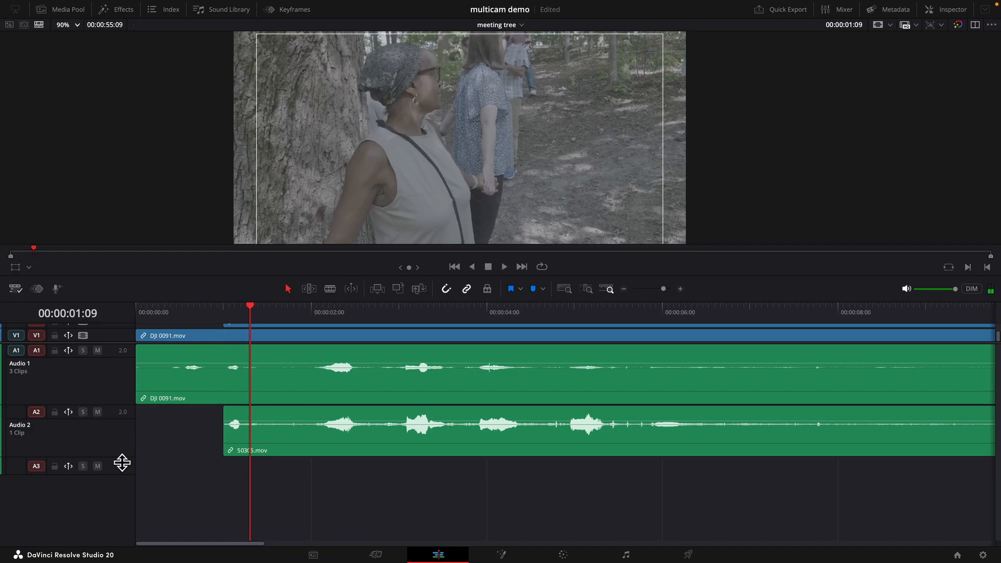
key("Left")
key("Left")
key("Left")
key("Left")
key("Left")
key("Left")
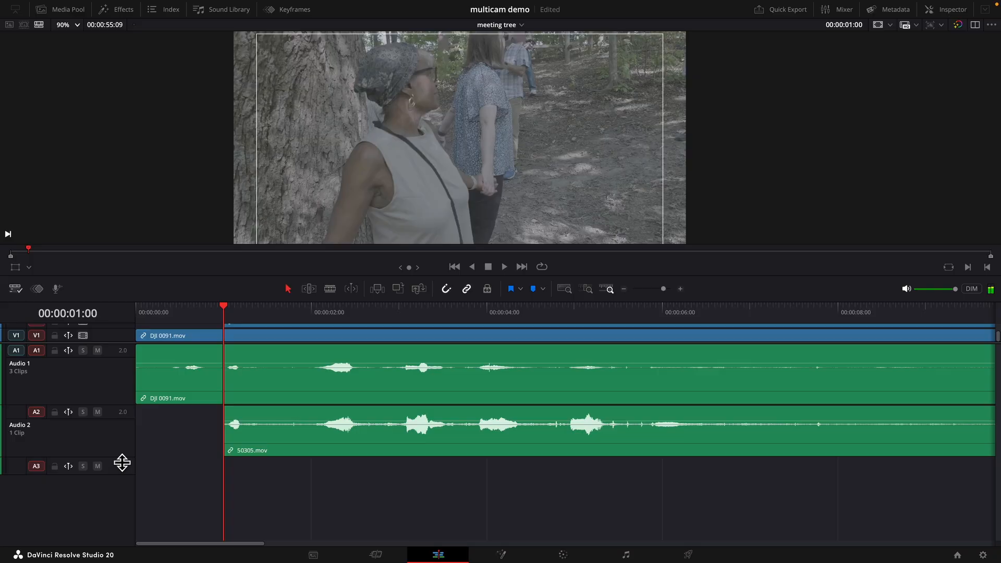
key("Right")
key("Right")
key("Right")
key("Right")
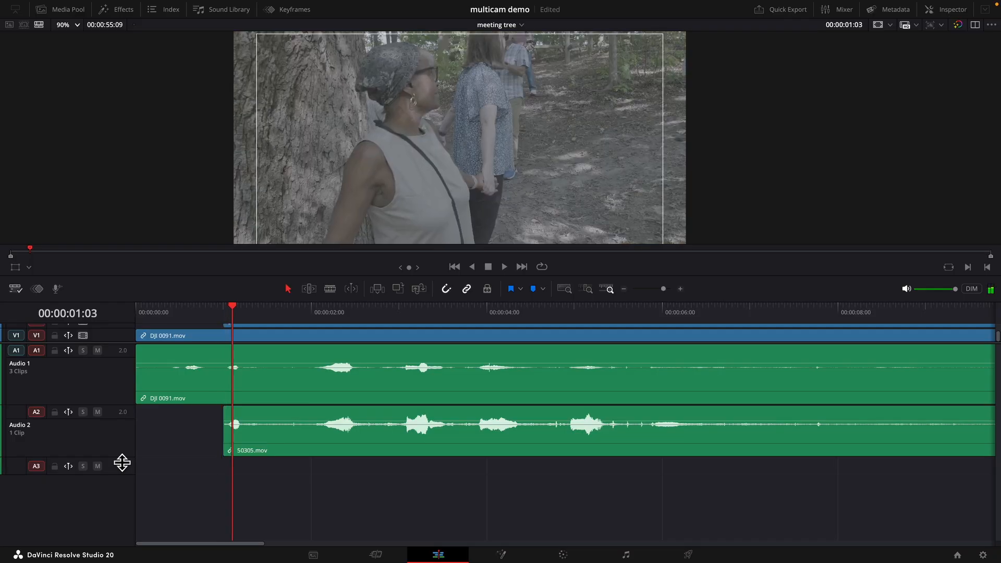
key("Left")
key("Left")
key("Right")
key("Right")
key("Left")
key("Left")
key("Left")
key("Right")
key("Right")
key("Right")
key("Left")
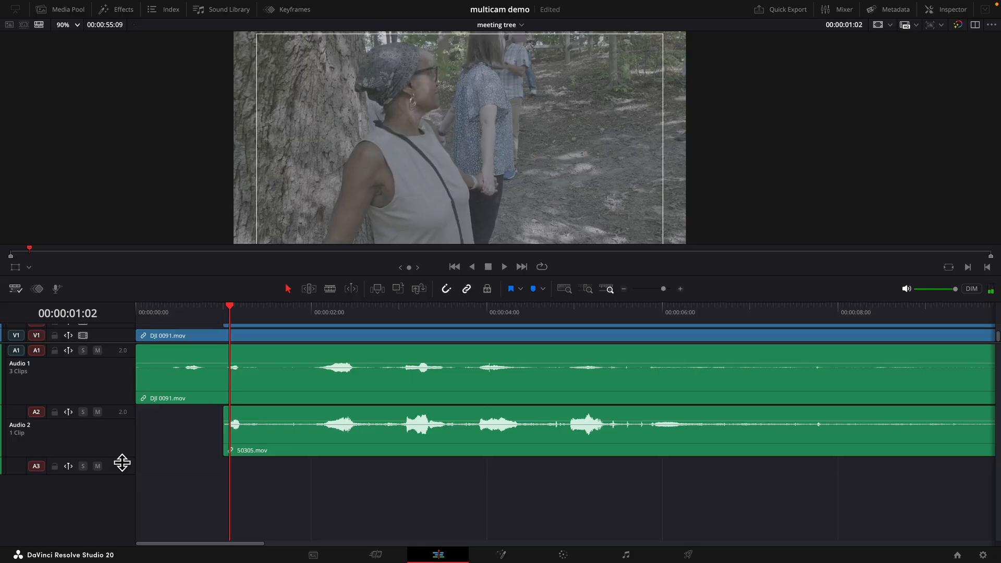
key("Left")
key("Right")
key("Left")
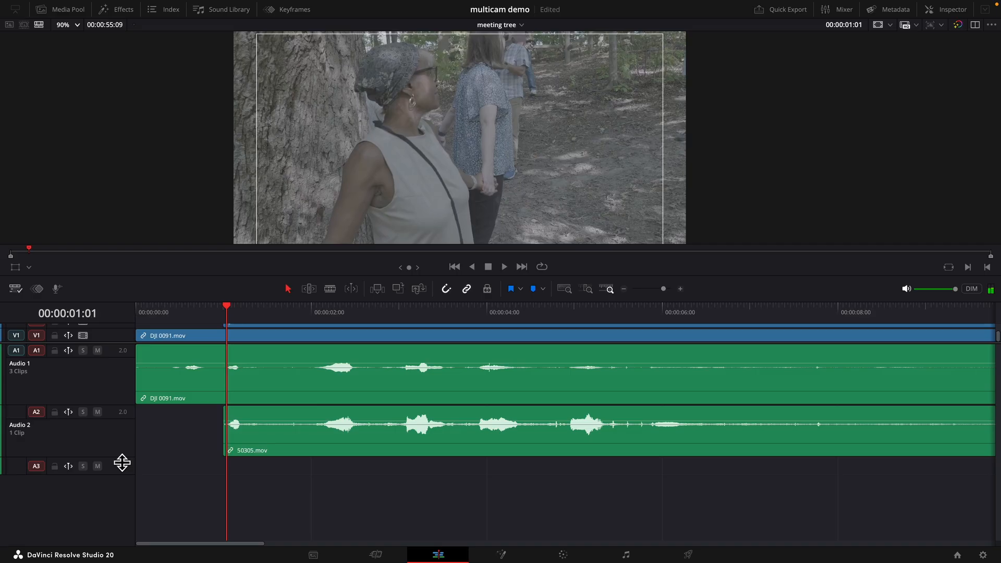
- Split the DJI 0091.mov clip at 00:00:01:01 and delete everything before the cut
key("ctrl+backslash")
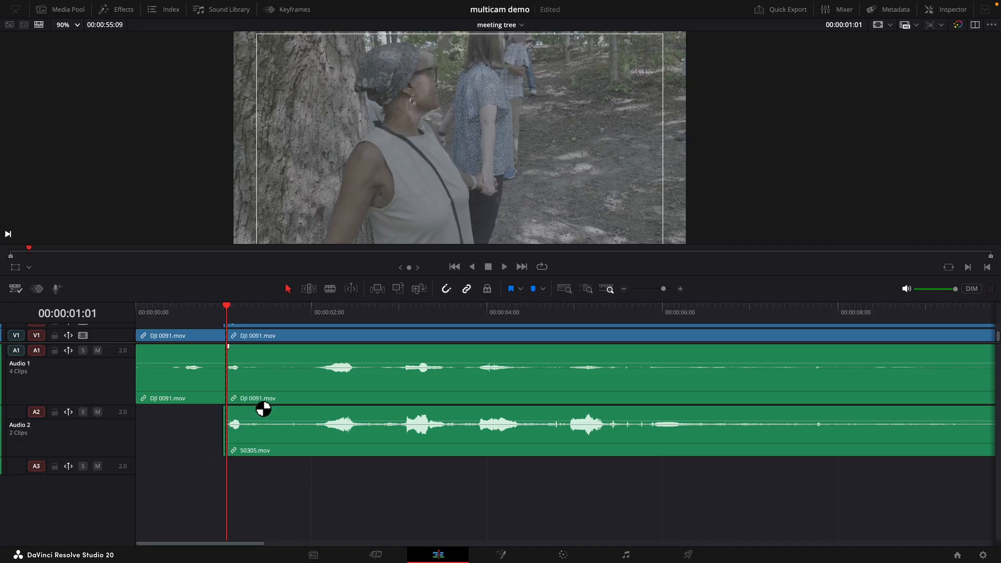
key("super+equal")
key("super+equal")
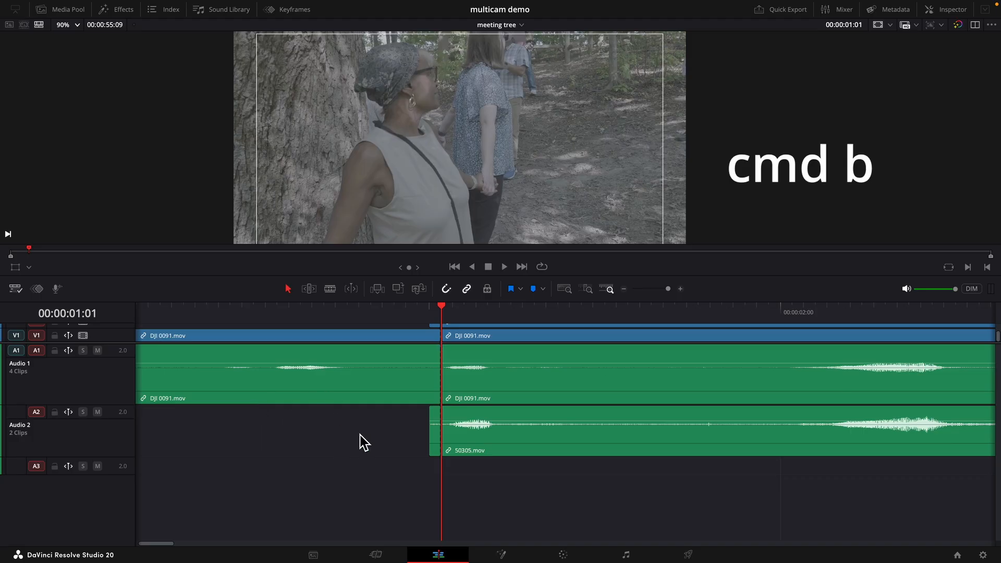
left_click_drag(112, 348, 111, 400)
left_click_drag(164, 336, 437, 490)
key("Delete")
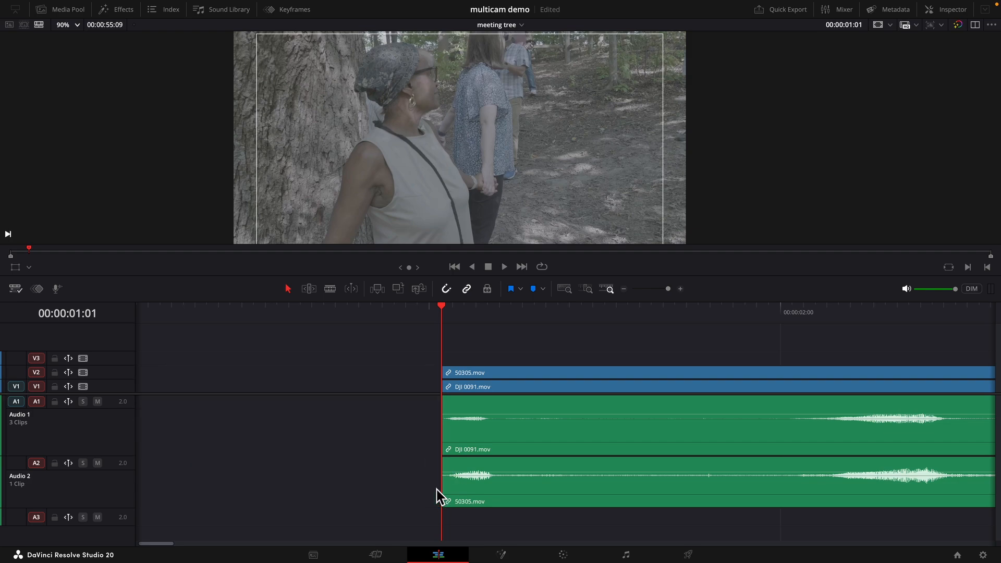
- Delete the gap at the start of the timeline and return the playhead to the beginning
left_click(426, 386)
key("Delete")
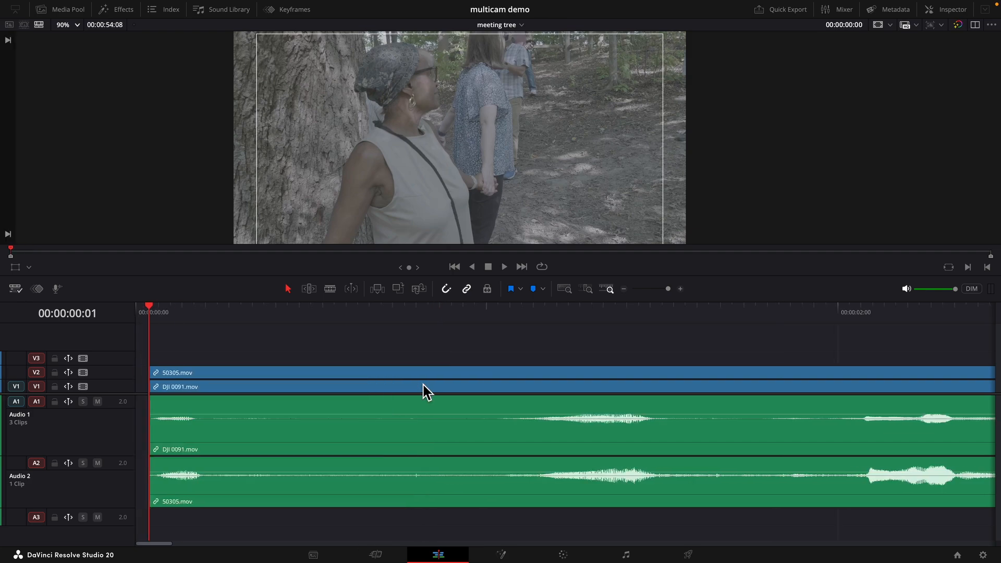
key("Home")
key("shift+z")
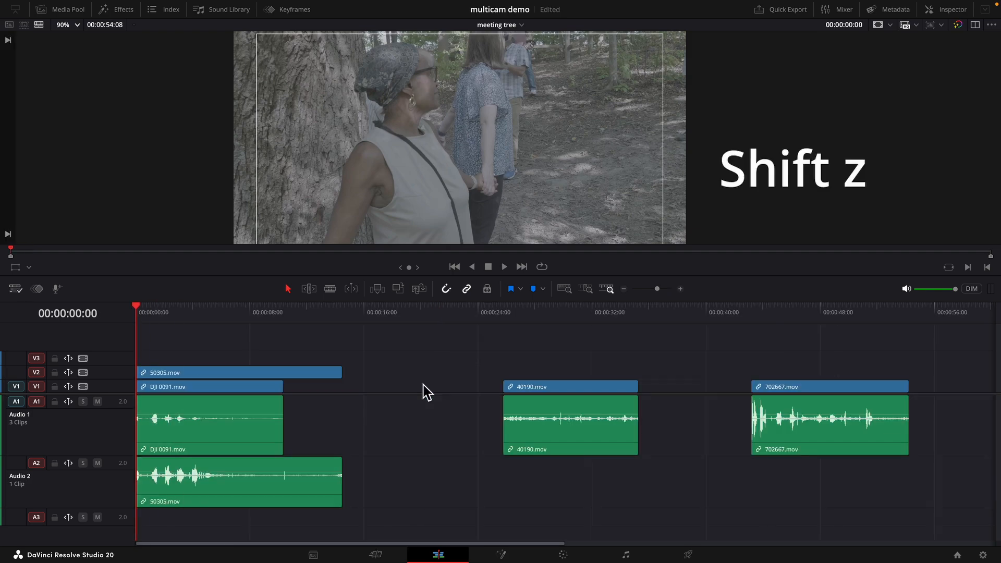
- Play the 40190.mov clip from about 00:00:25 to review it
left_click(504, 315)
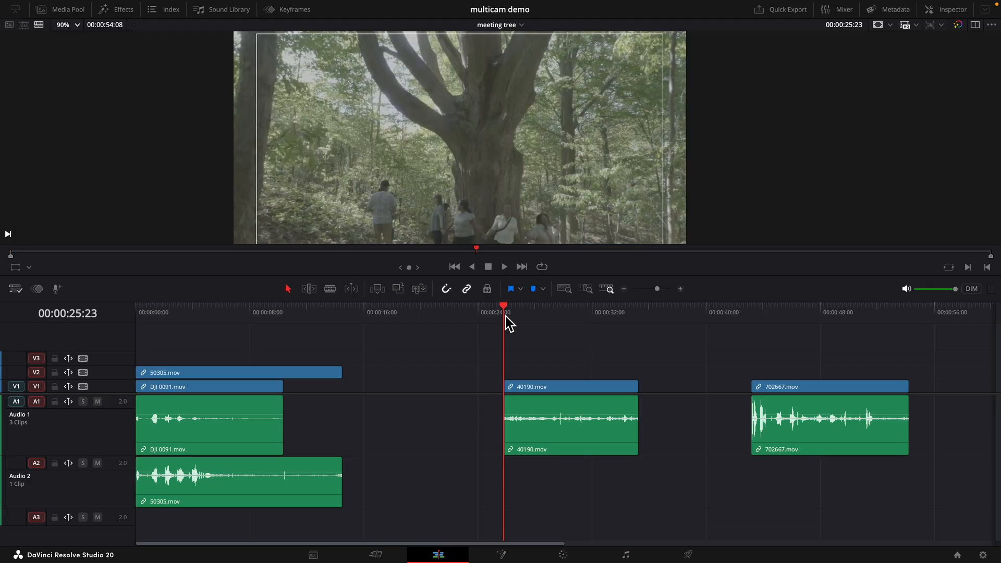
scroll(505, 315, "up", 10)
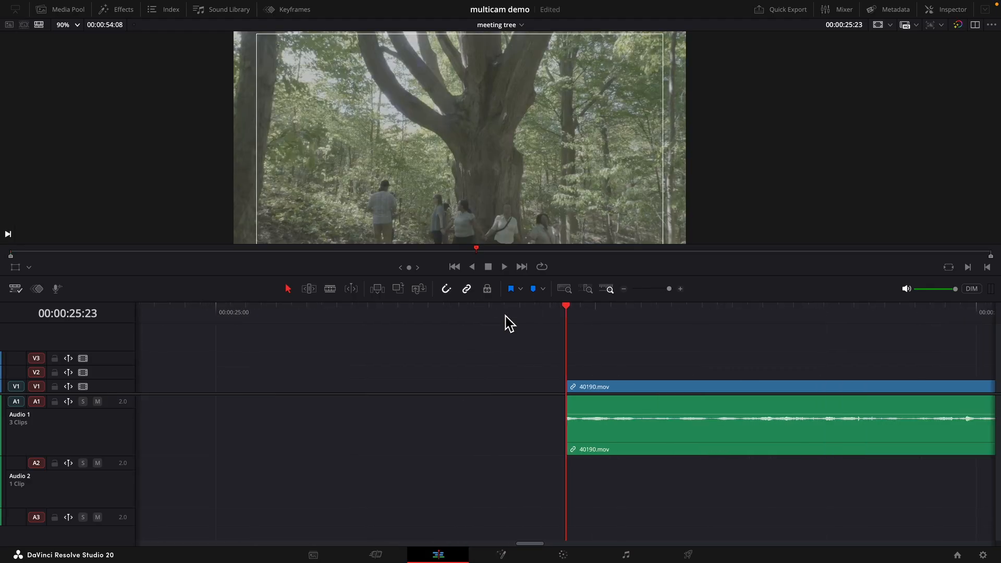
key("space")
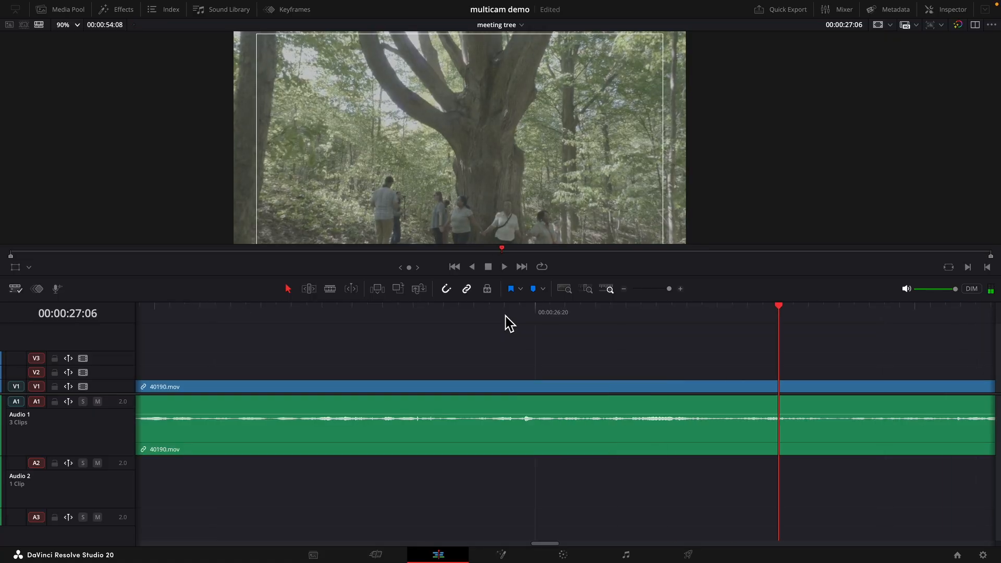
scroll(505, 316, "left", 8)
scroll(504, 316, "right", 5)
scroll(502, 323, "right", 2)
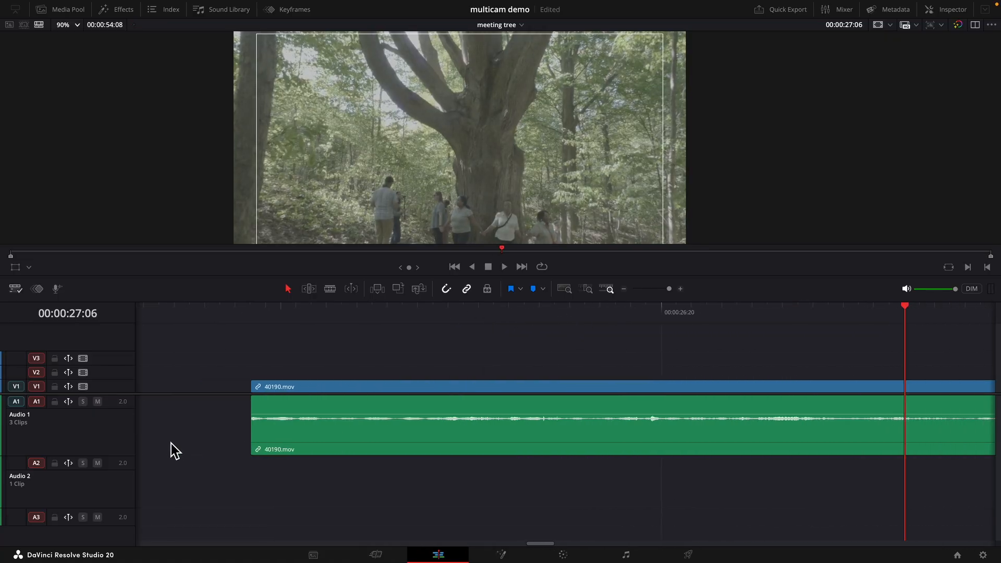
- Enlarge the audio track and scrub frame by frame through 40190.mov around 00:00:26 to find its sync point
left_click_drag(134, 459, 124, 537)
left_click(509, 313)
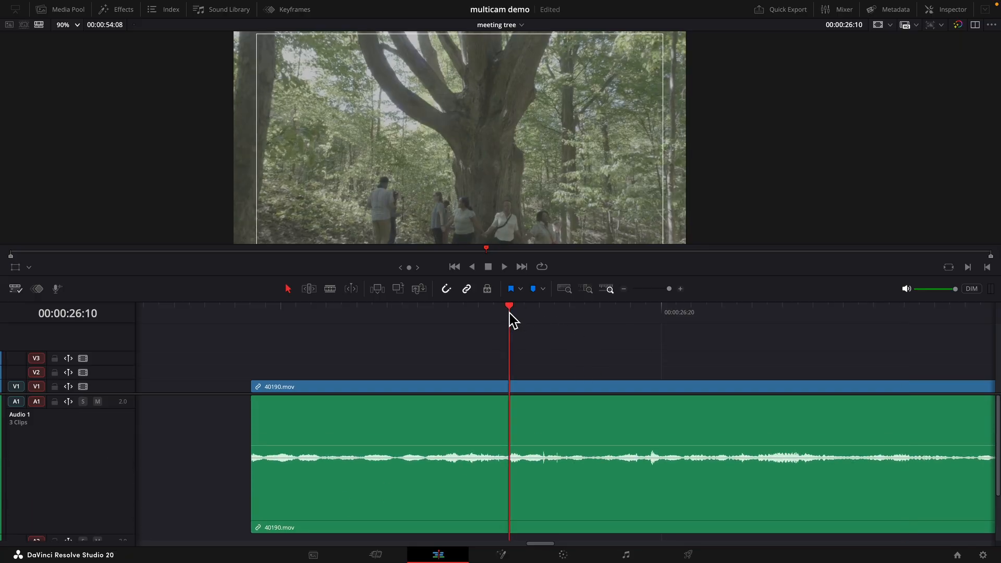
key("space")
left_click_drag(845, 314, 689, 349)
left_click_drag(828, 322, 706, 356)
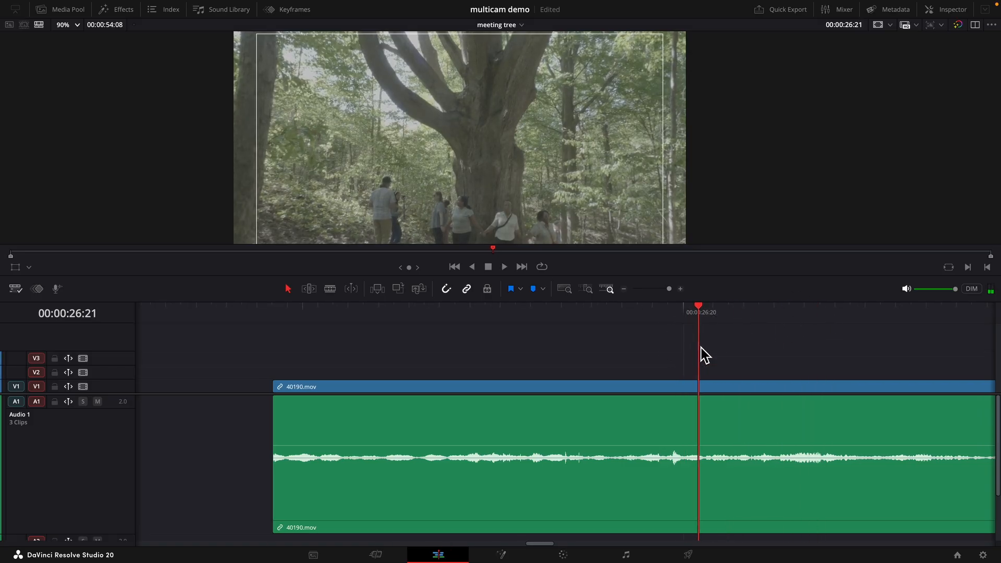
key("Right")
key("Right")
key("Right")
key("Right")
key("Right")
key("Right")
key("Right")
key("Left")
key("Right")
key("Left")
key("Left")
key("Right")
key("Left")
key("Right")
key("Left")
- Split 40190.mov at 00:00:26:26 and delete the part before the cut
key("ctrl+b")
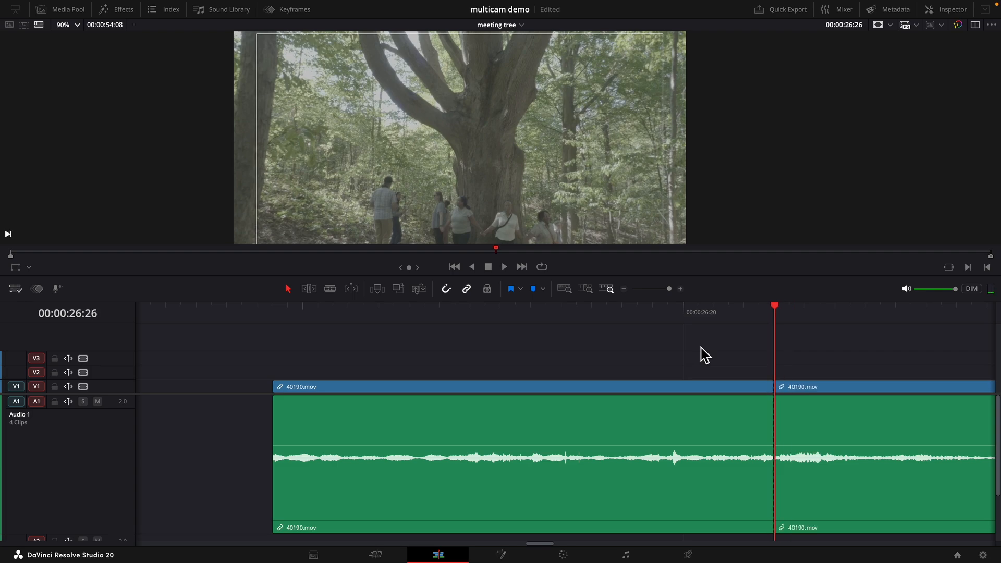
left_click(709, 403)
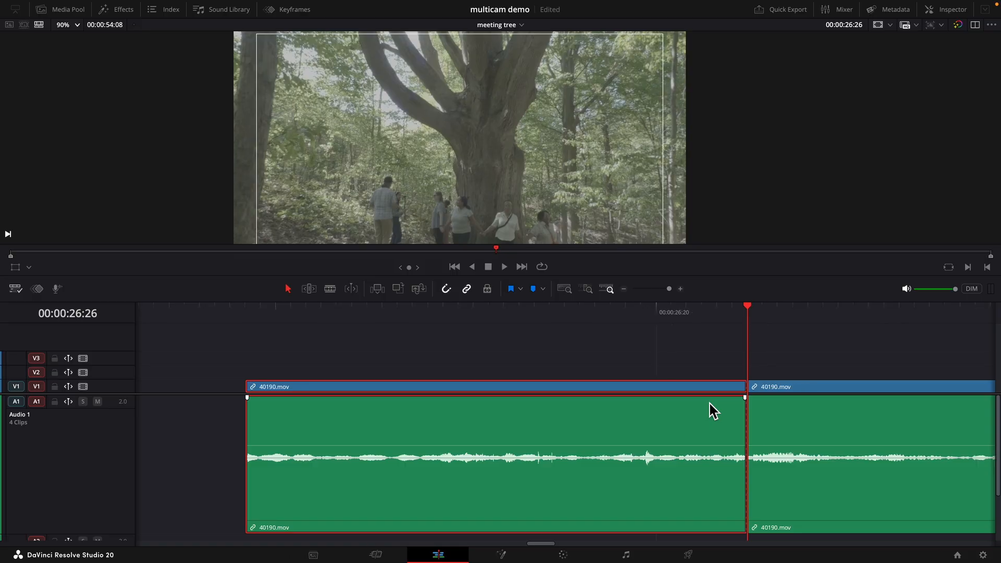
key("BackSpace")
key("shift+z")
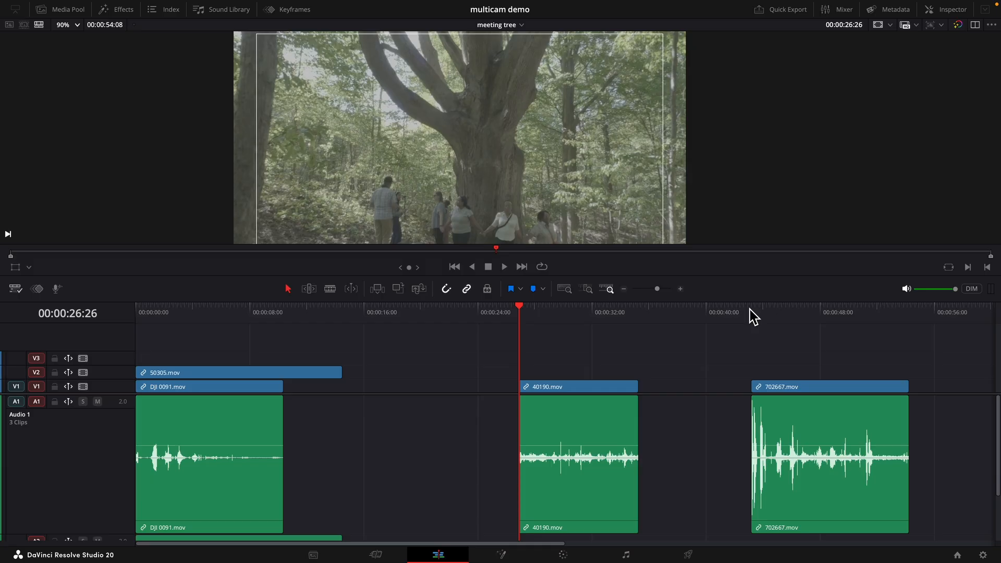
- Play and step frame by frame through the start of 702667.mov to find its sync point
left_click(750, 310)
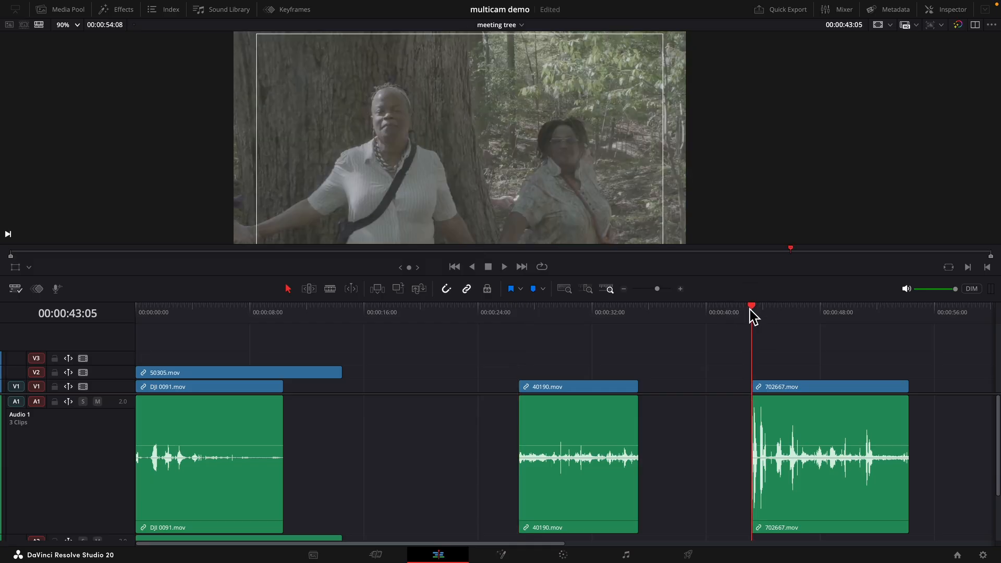
key("super+equal")
key("super+equal")
key("super+equal")
key("space")
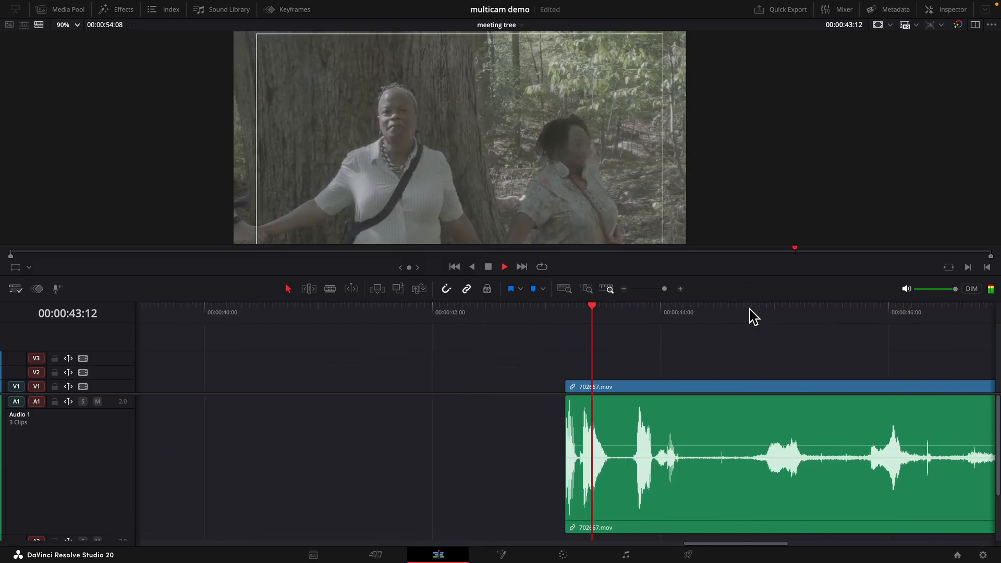
key("space")
left_click_drag(663, 314, 636, 326)
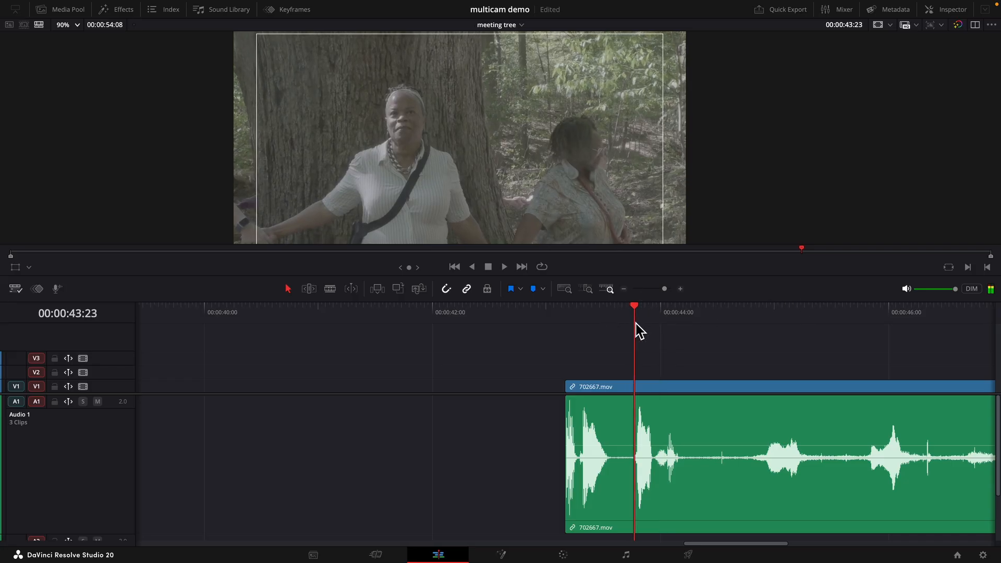
key("super+equal")
key("super+equal")
key("Left")
key("Left")
key("Left")
key("Right")
key("Right")
key("Right")
key("Right")
key("Right")
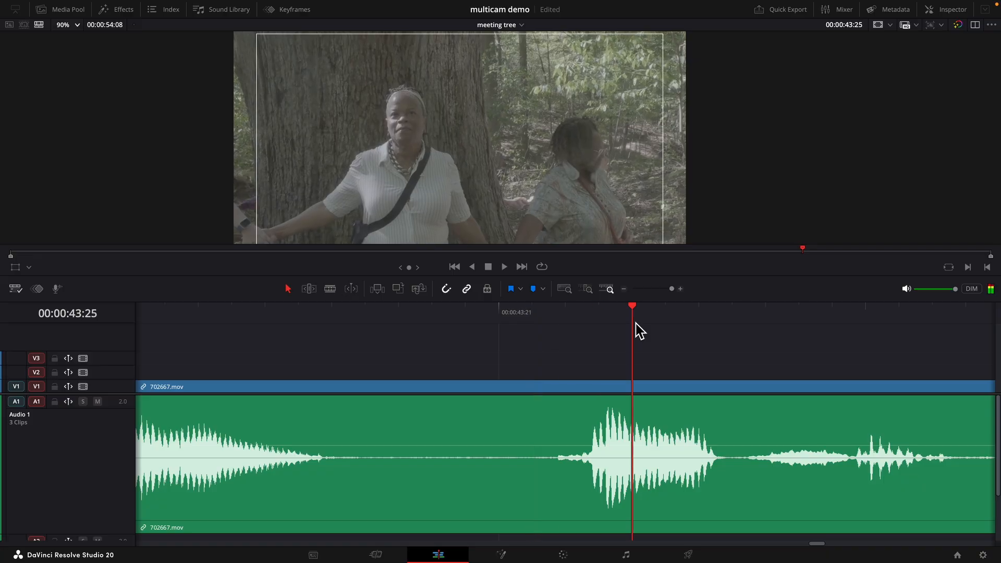
key("Left")
key("Left")
key("Right")
key("Left")
- Split 702667.mov at 00:00:43:23 and delete the part before the cut
key("ctrl+b")
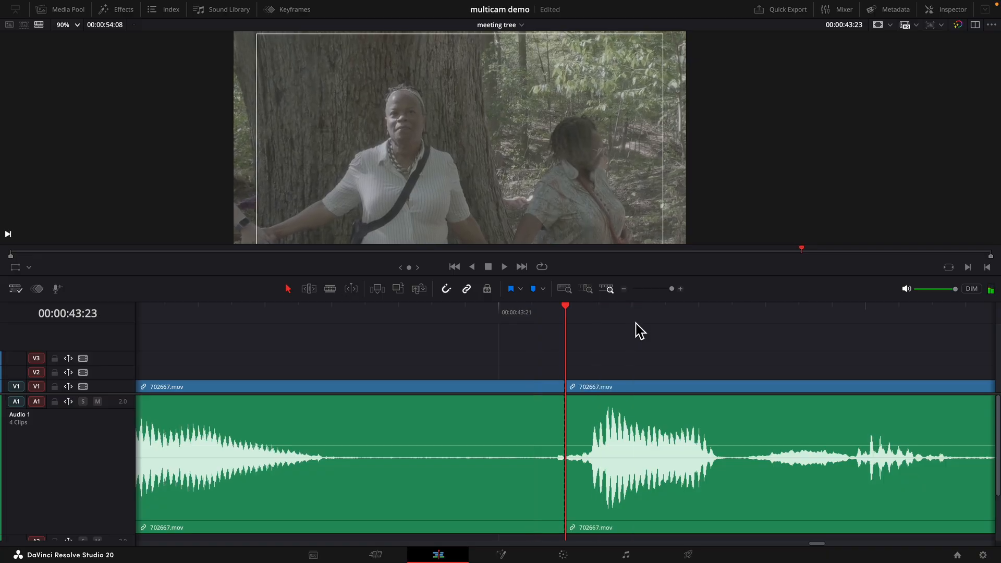
left_click(528, 386)
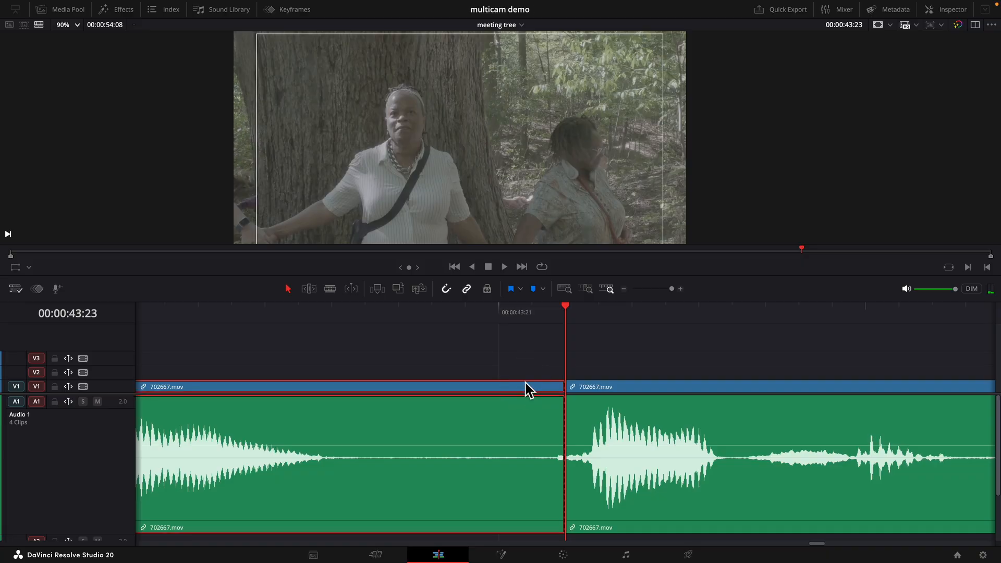
key("BackSpace")
key("shift+z")
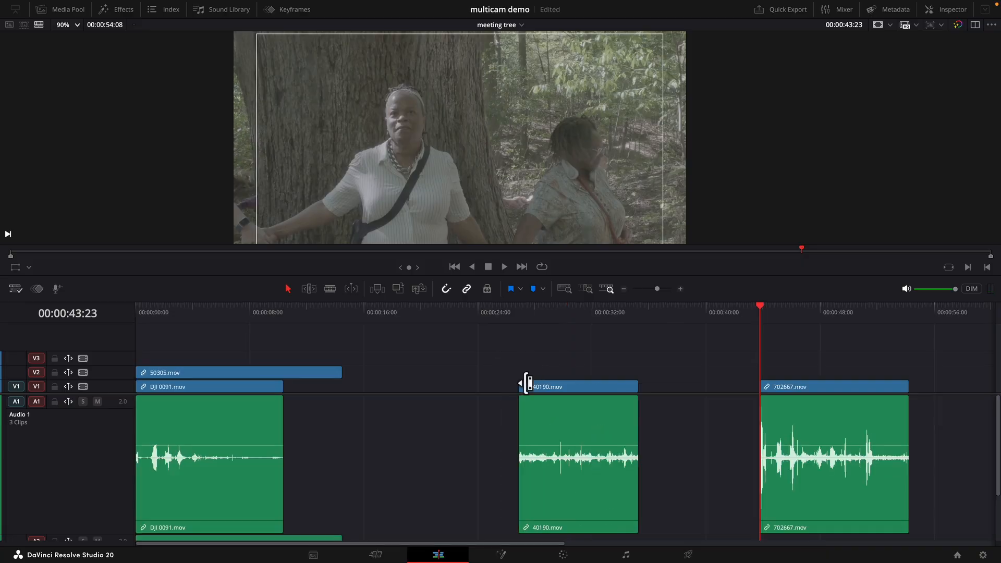
- Reduce the timeline's audio track height to the minimum in the timeline view options
left_click(18, 288)
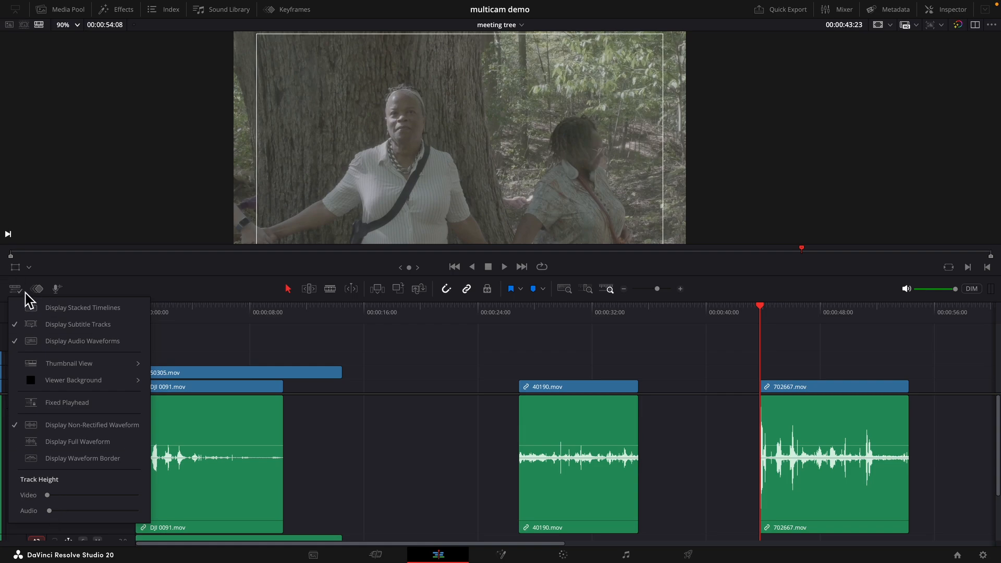
left_click_drag(50, 512, 35, 515)
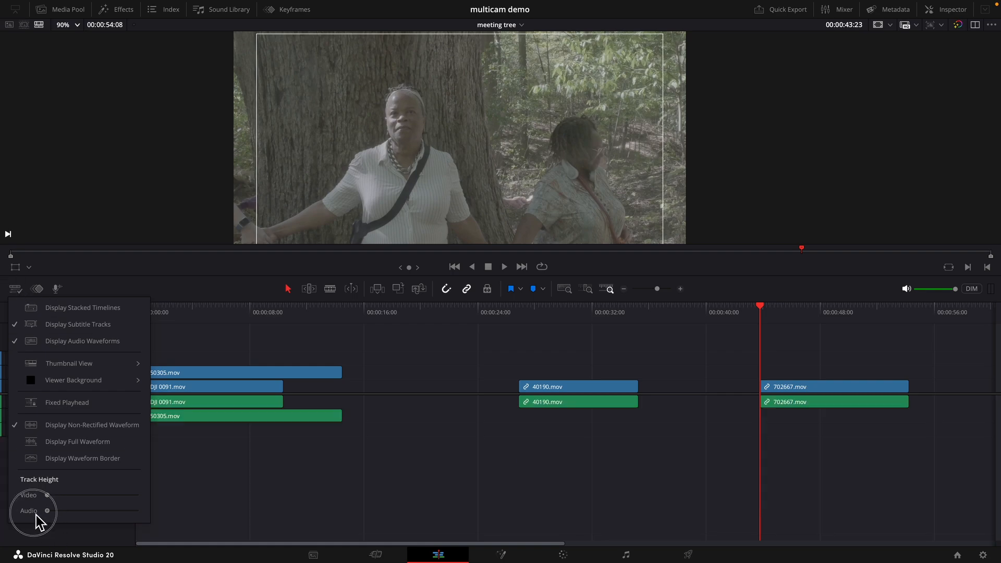
left_click(375, 449)
- Stack 40190.mov on track 3 and 702667.mov on track 4, both at the timeline start
left_click_drag(565, 398, 156, 364)
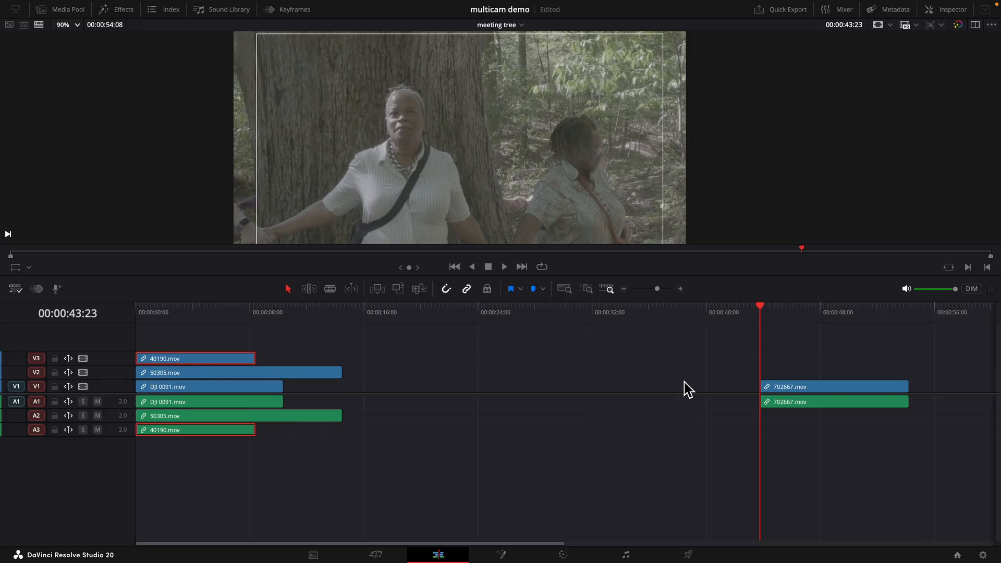
left_click_drag(801, 394, 145, 346)
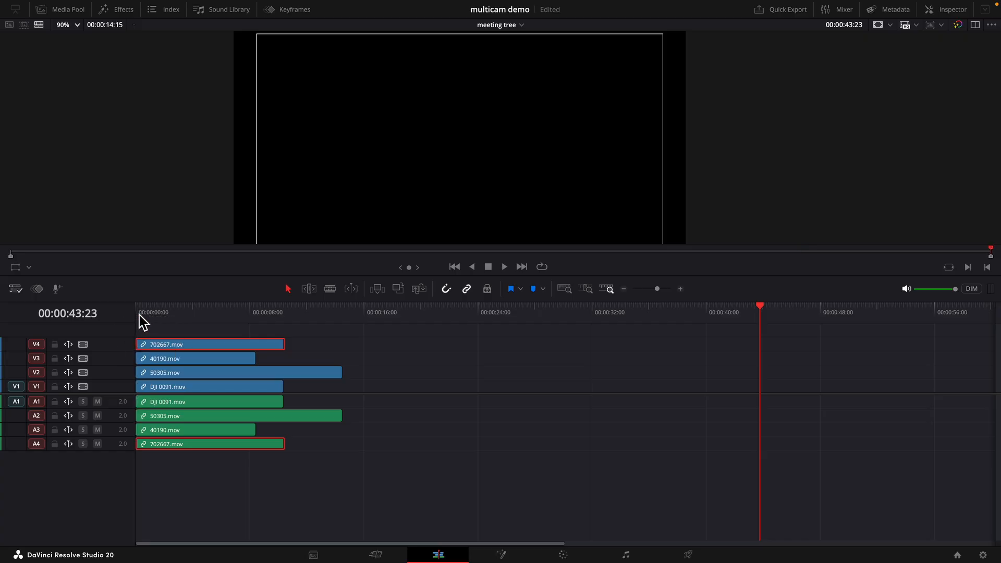
- Play the stacked clips from the timeline start to check their sync
key("Home")
scroll(137, 311, "up", 10)
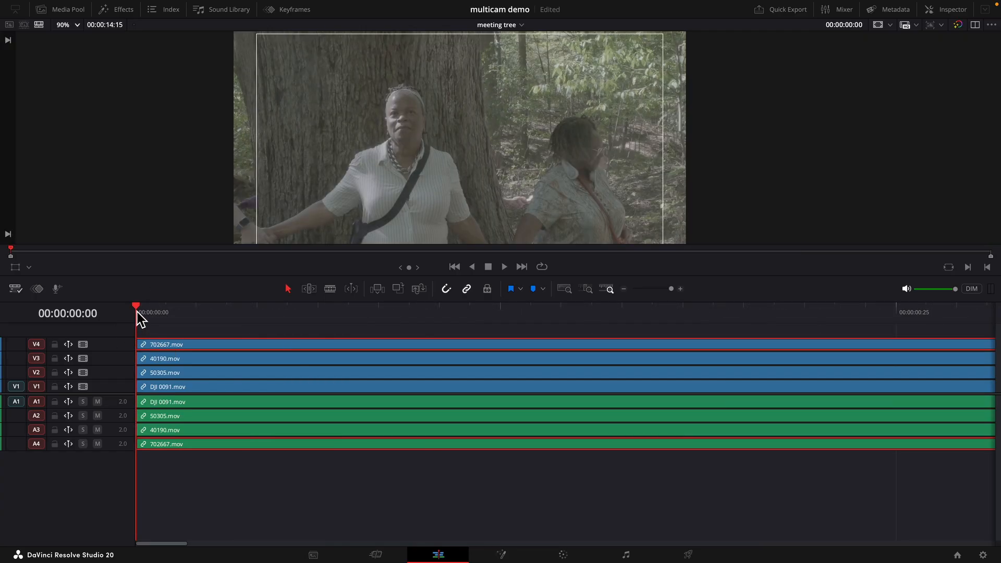
key("space")
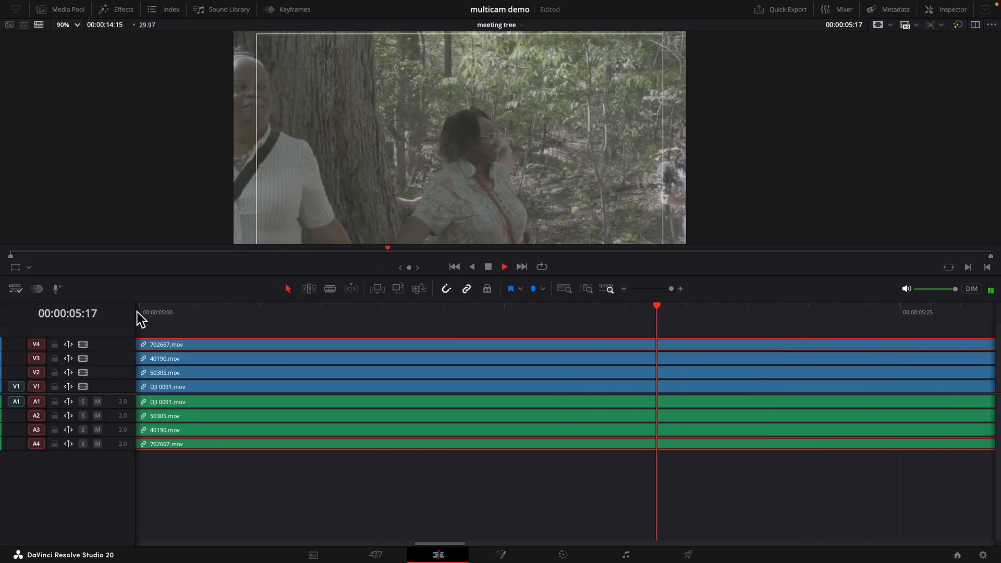
key("space")
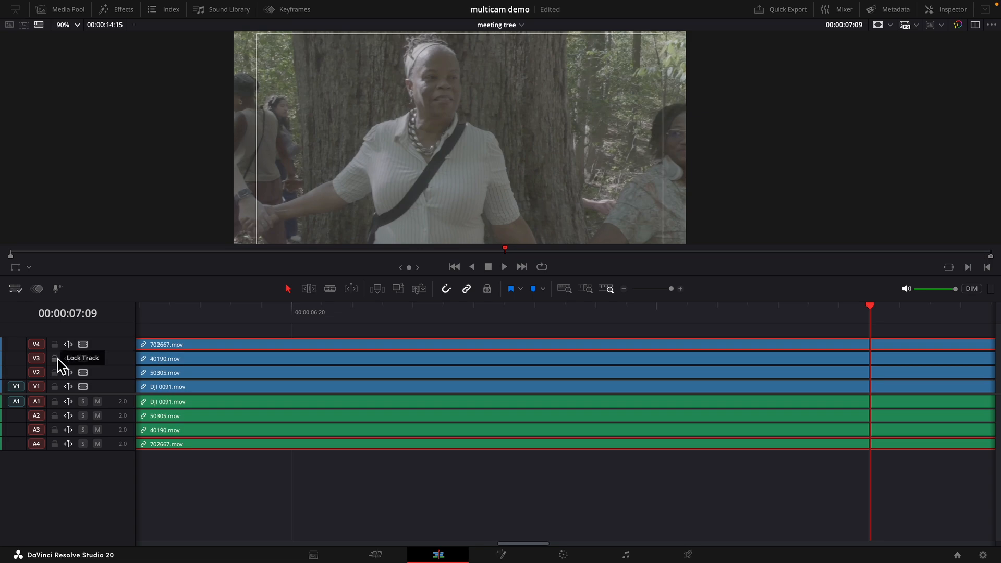
- Mute audio track A3 and replay the start of the timeline to compare the cameras
left_click(97, 429)
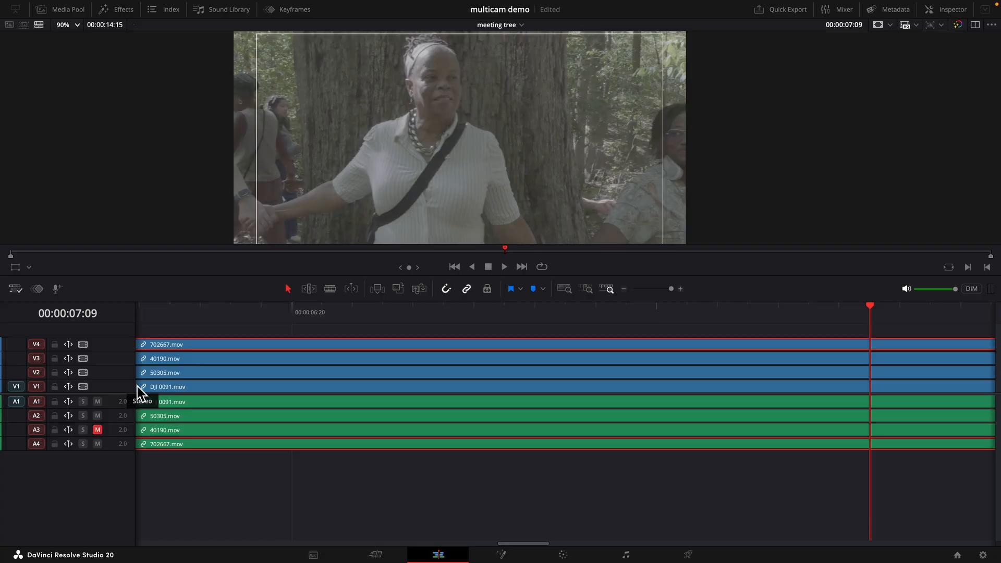
left_click(145, 309)
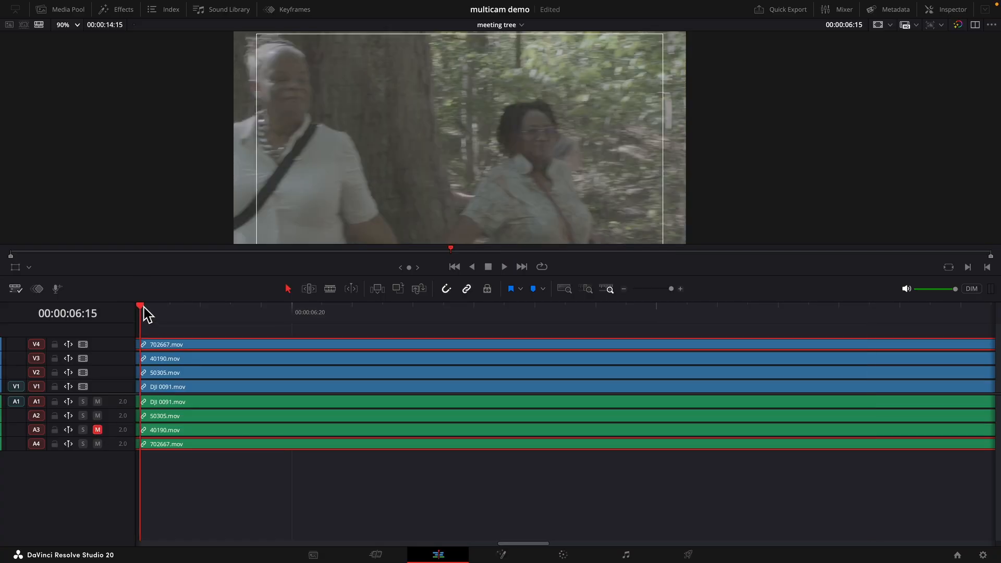
key("Home")
key("space")
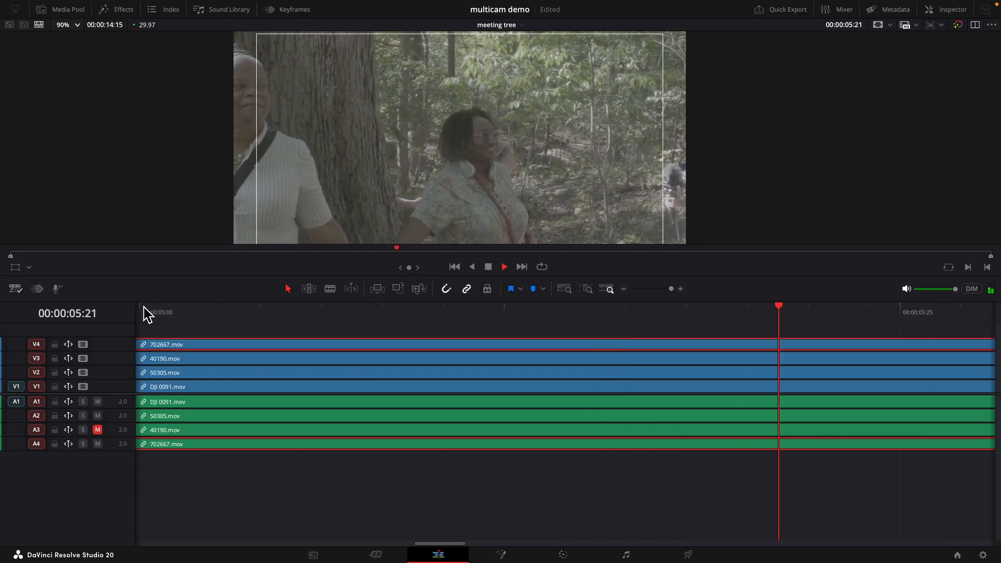
key("space")
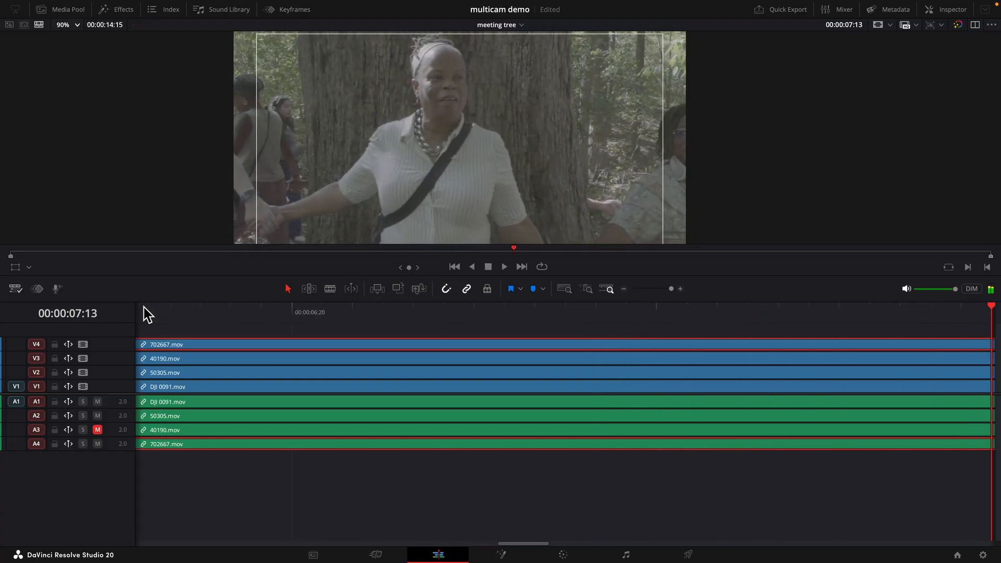
- Delete the 40190.mov clip from track 3
left_click(212, 362)
key("Delete")
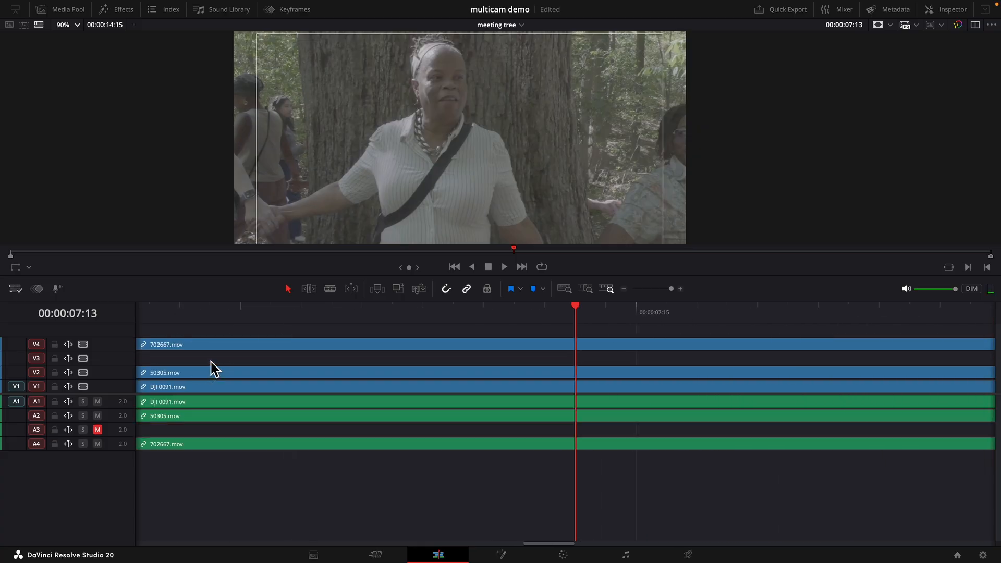
- Move 702667.mov down to track 3 and unmute audio track A3
left_click_drag(222, 348, 221, 359)
left_click(97, 430)
left_click_drag(208, 309, 104, 312)
key("shift+z")
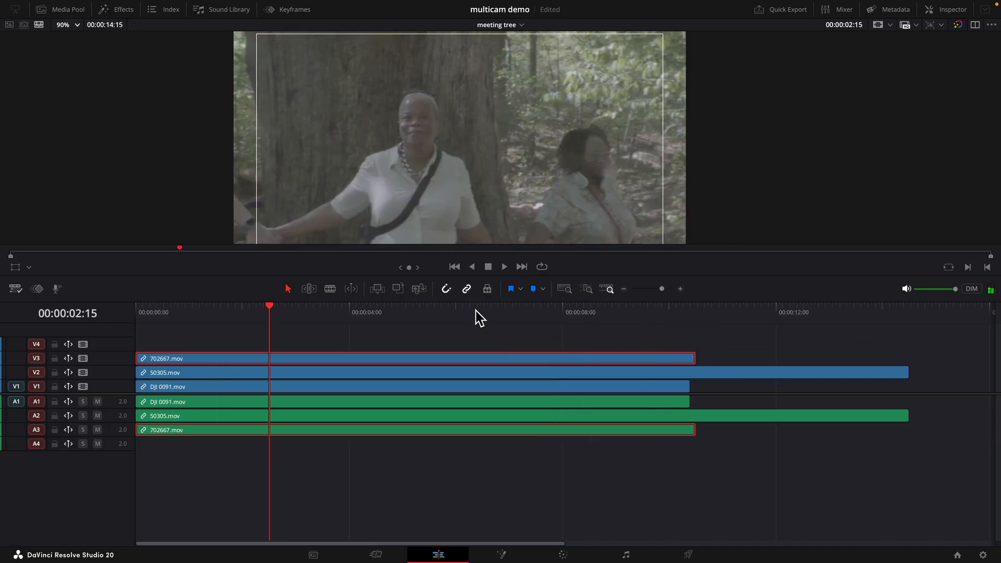
- Cut 50305.mov at 00:00:10:12 and delete its tail beyond that point
left_click(690, 311)
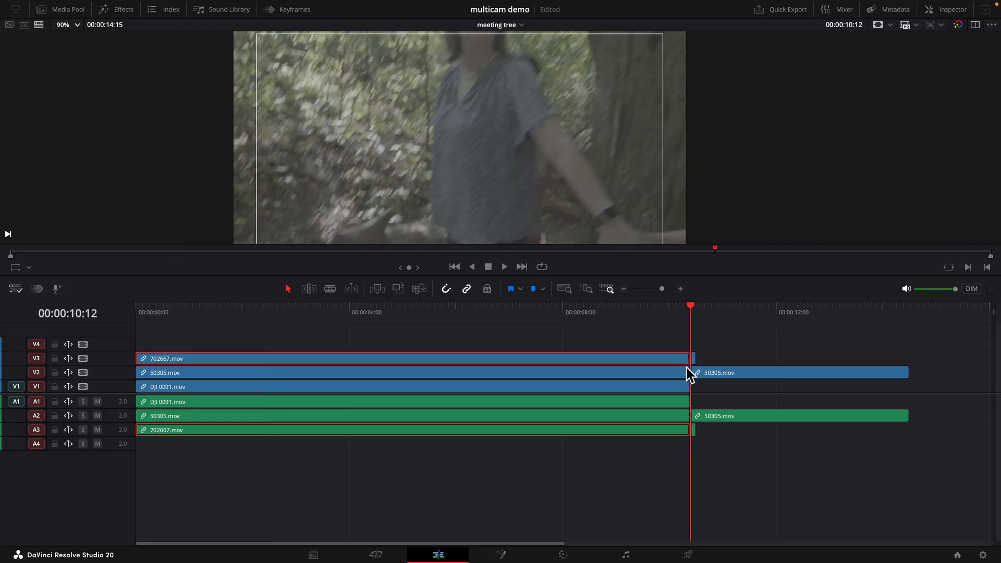
left_click_drag(707, 342, 695, 437)
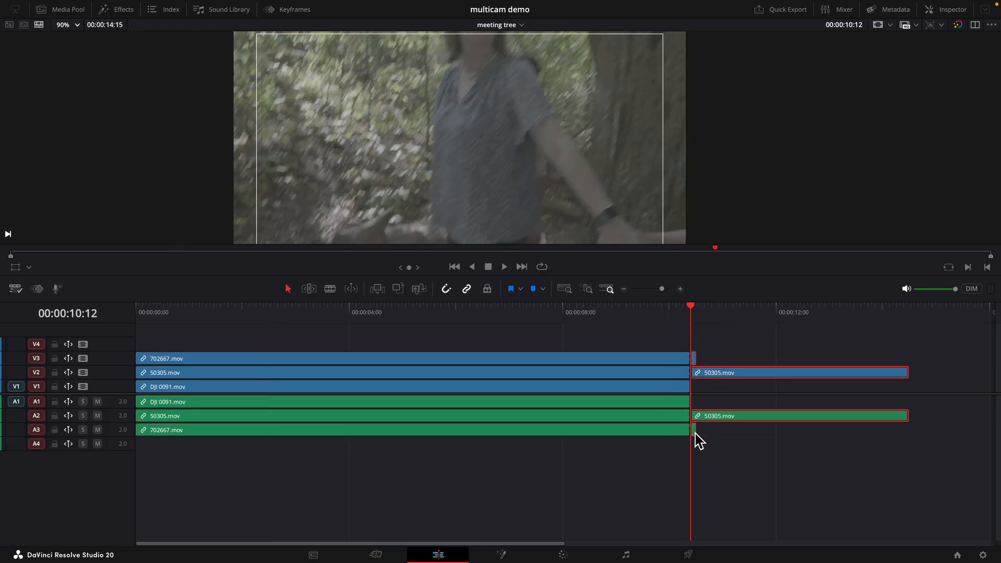
key("Delete")
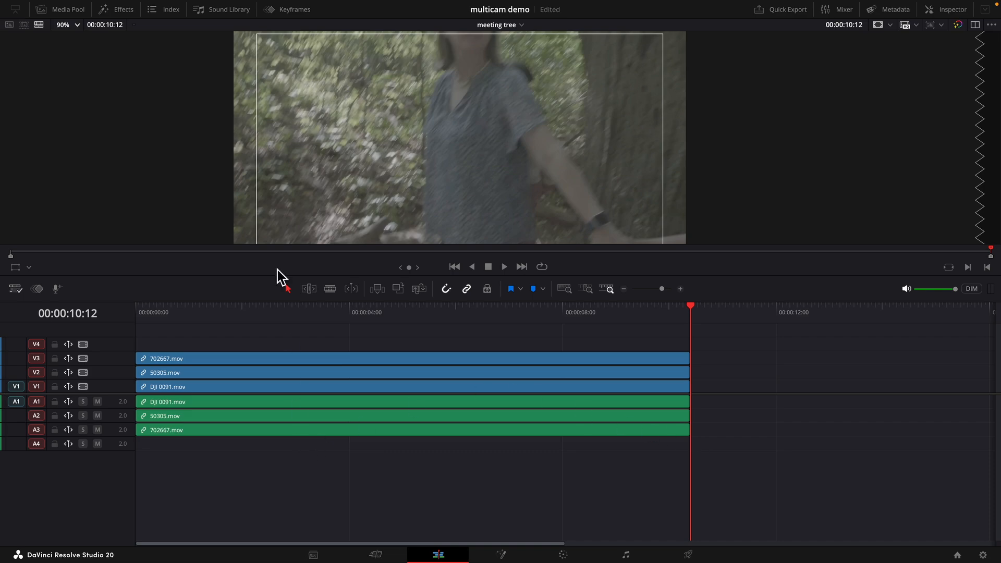
- Convert the meeting tree timeline into a multicam clip using reference audio from Angle 1
left_click(68, 9)
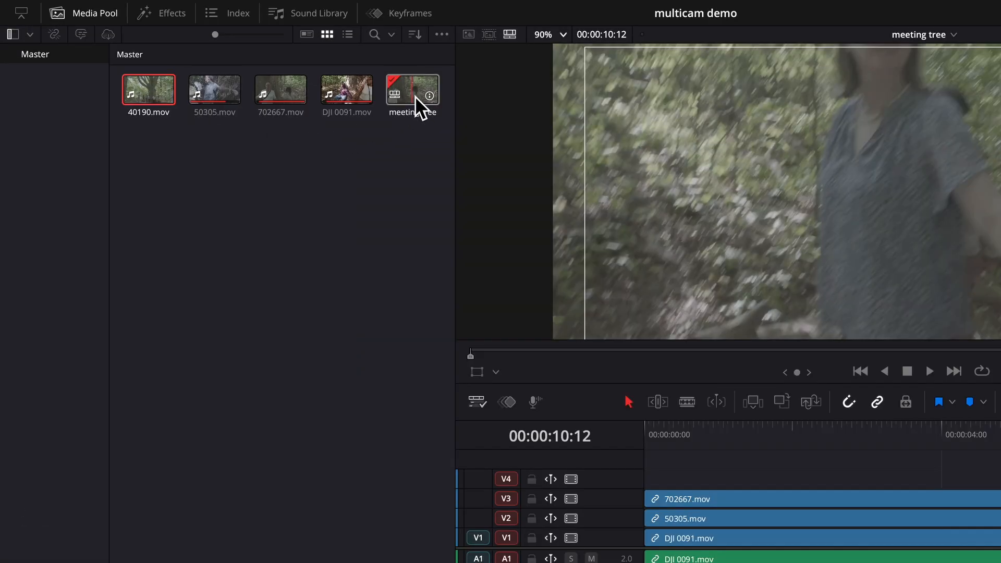
right_click(415, 96)
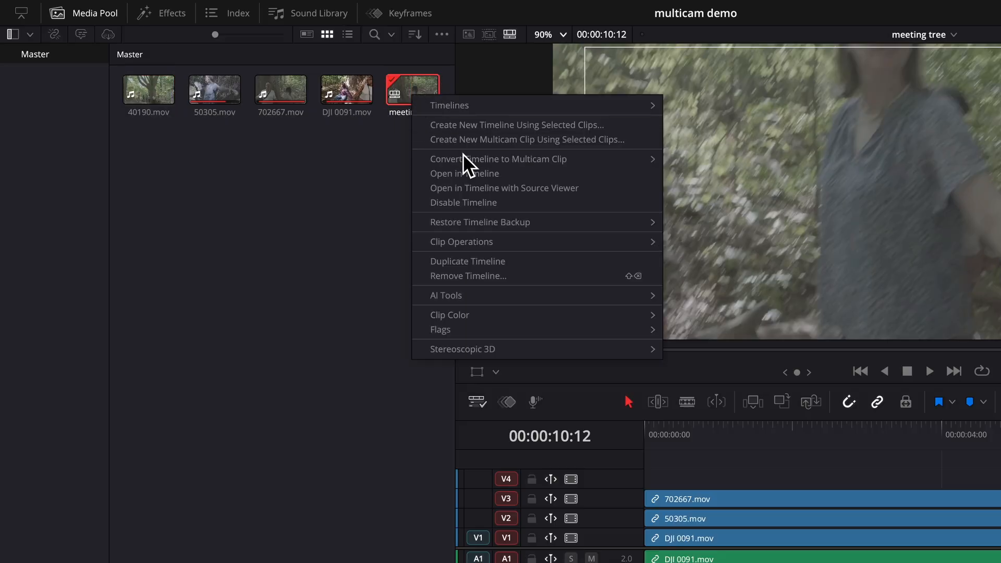
mouse_move(467, 157)
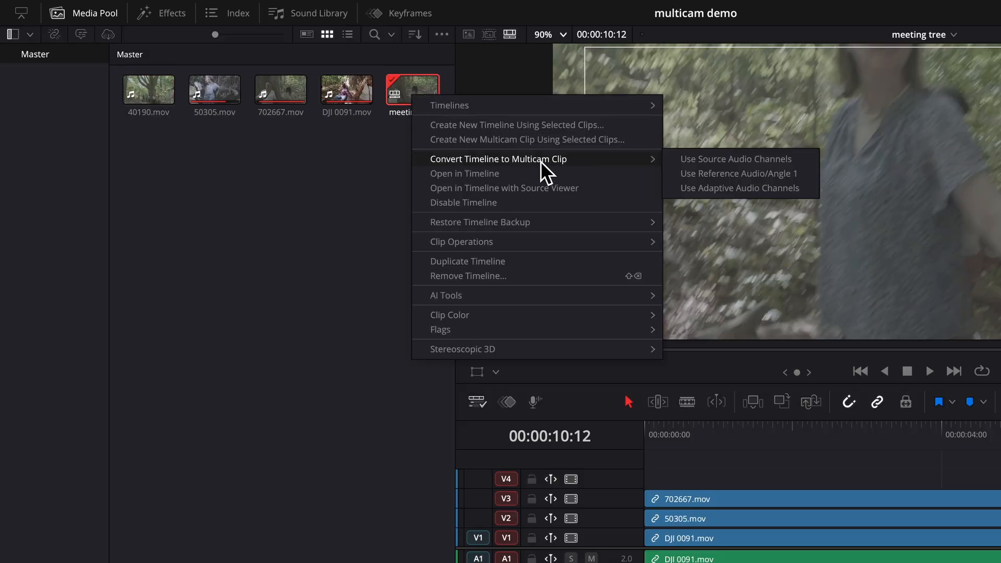
left_click(710, 174)
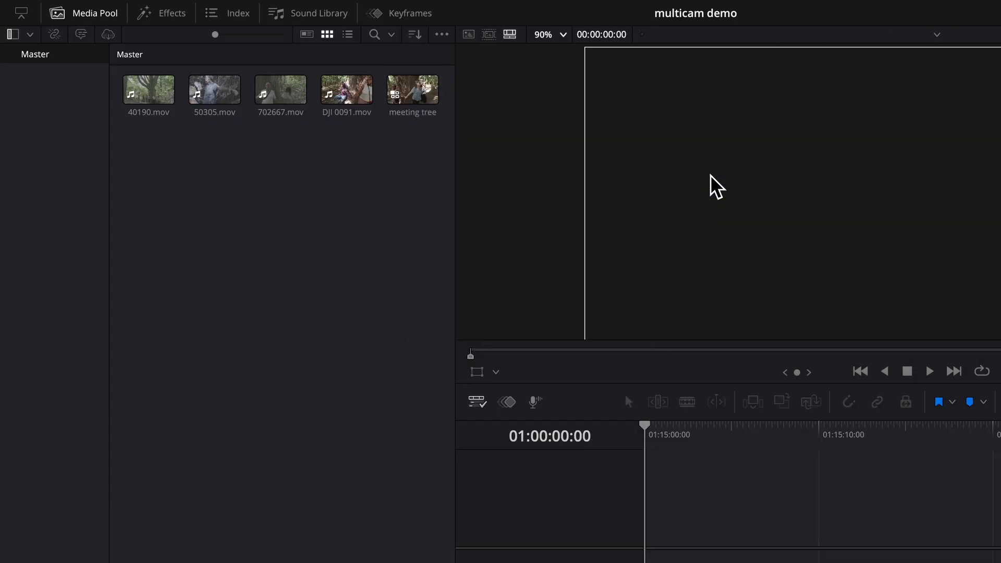
- Create a new empty timeline named meeting tree mc demo and place the meeting tree multicam clip on it
left_click(419, 86)
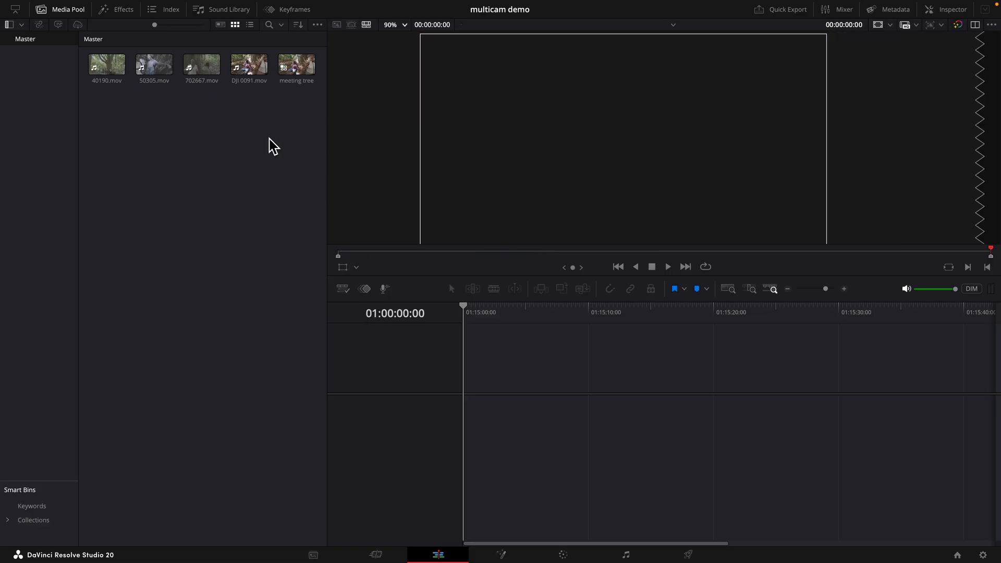
left_click(98, 7)
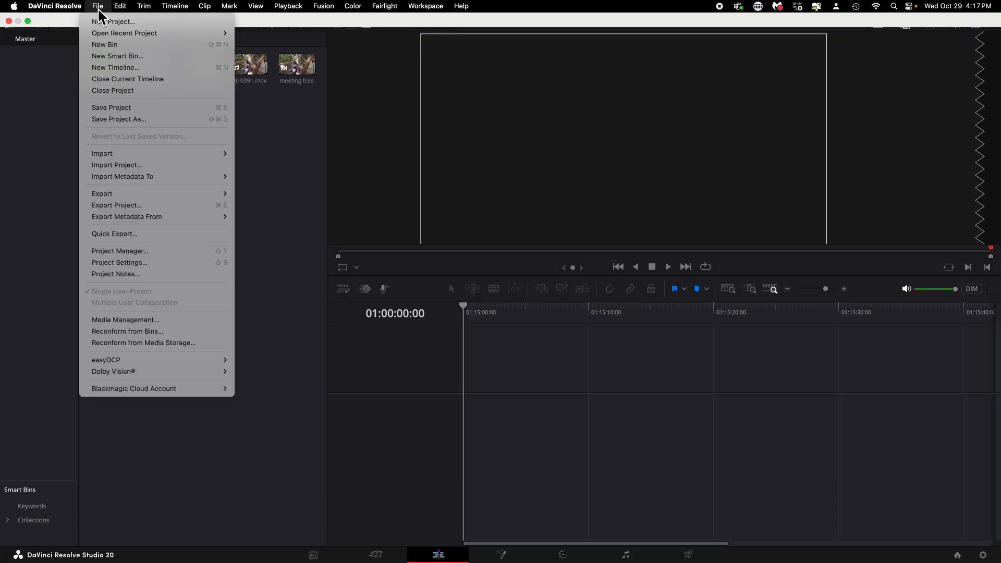
left_click(111, 67)
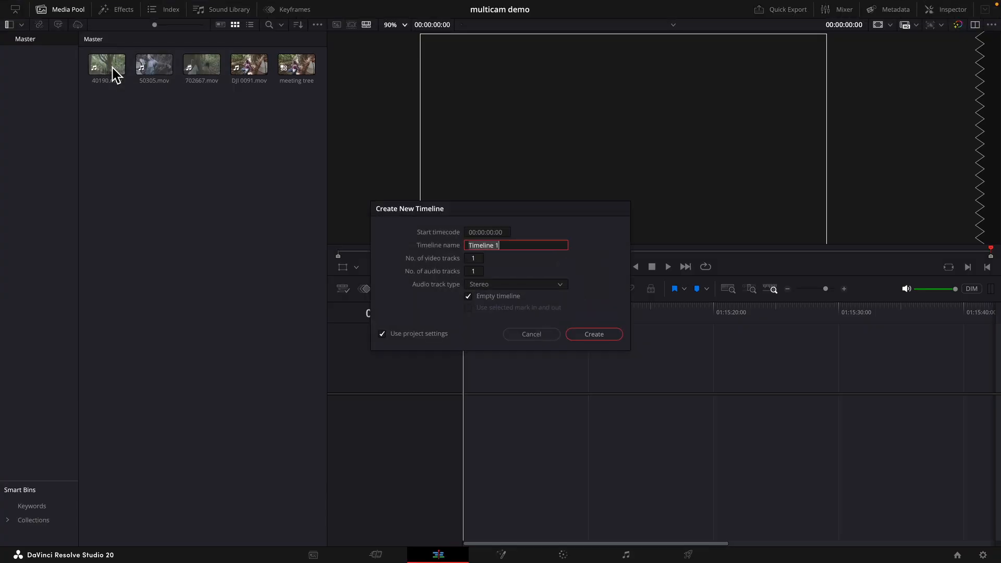
type("meeting tre")
key("Return")
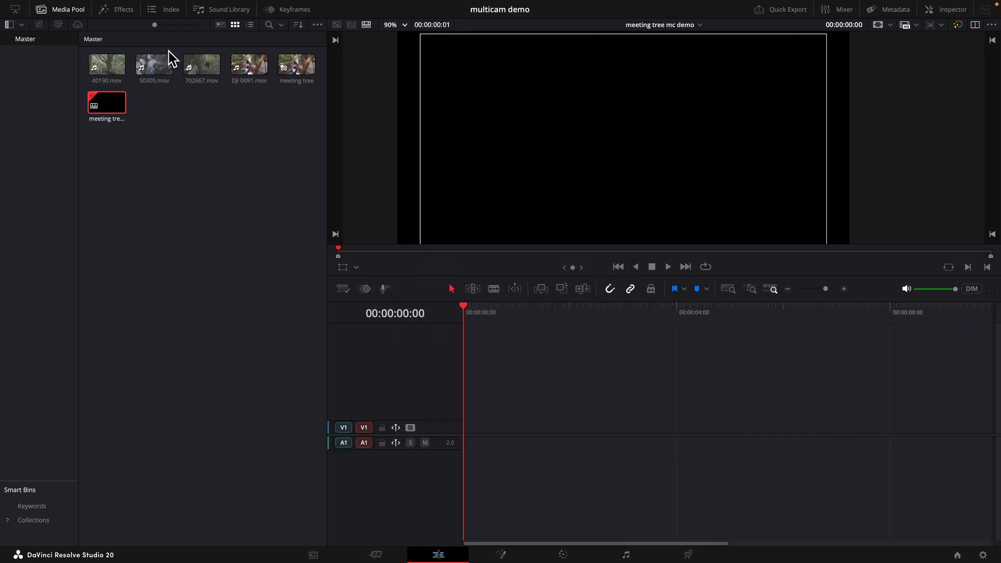
left_click_drag(295, 68, 463, 432)
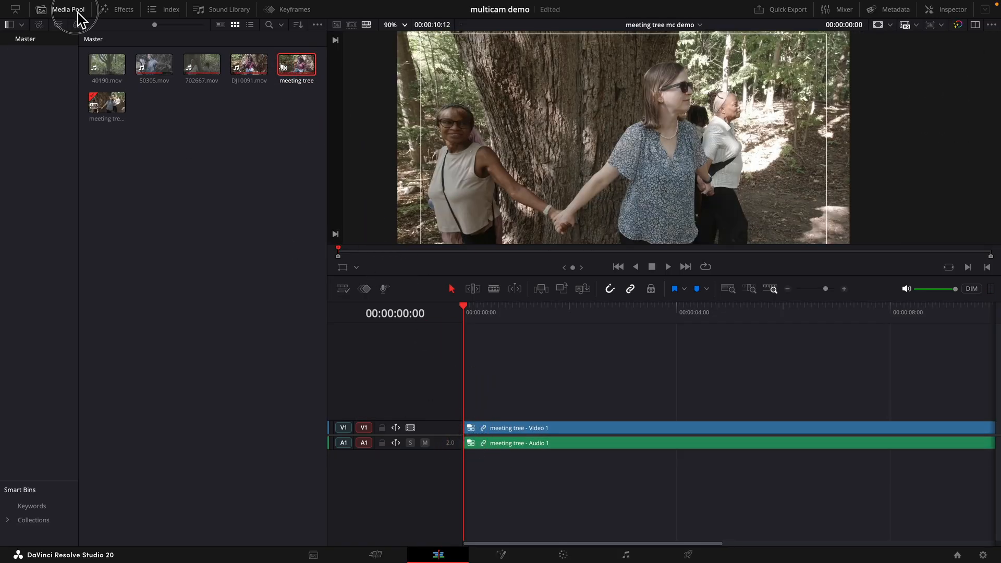
- Hide the media pool, switch to dual viewers, and set the source viewer to Multicam mode
left_click(81, 11)
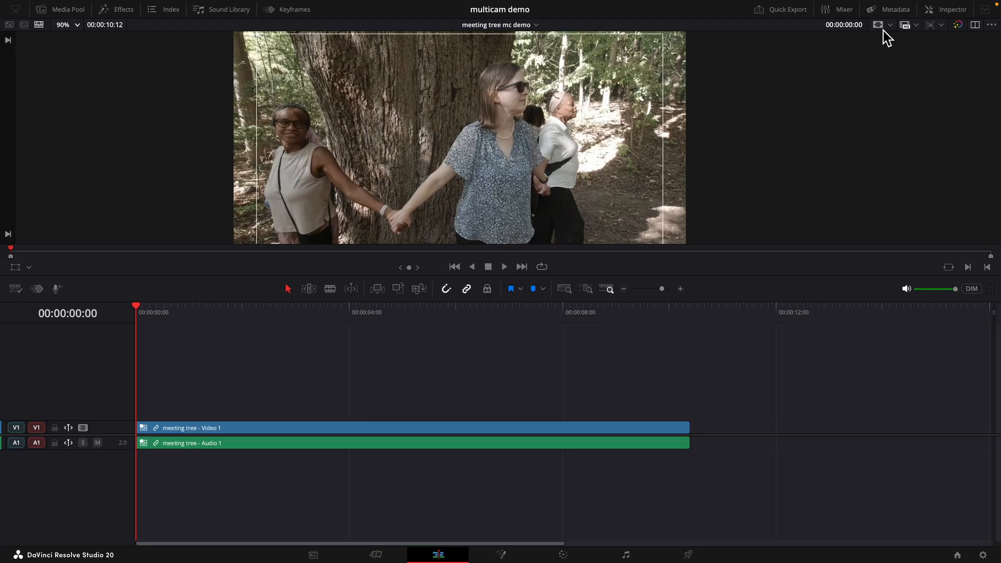
left_click(975, 25)
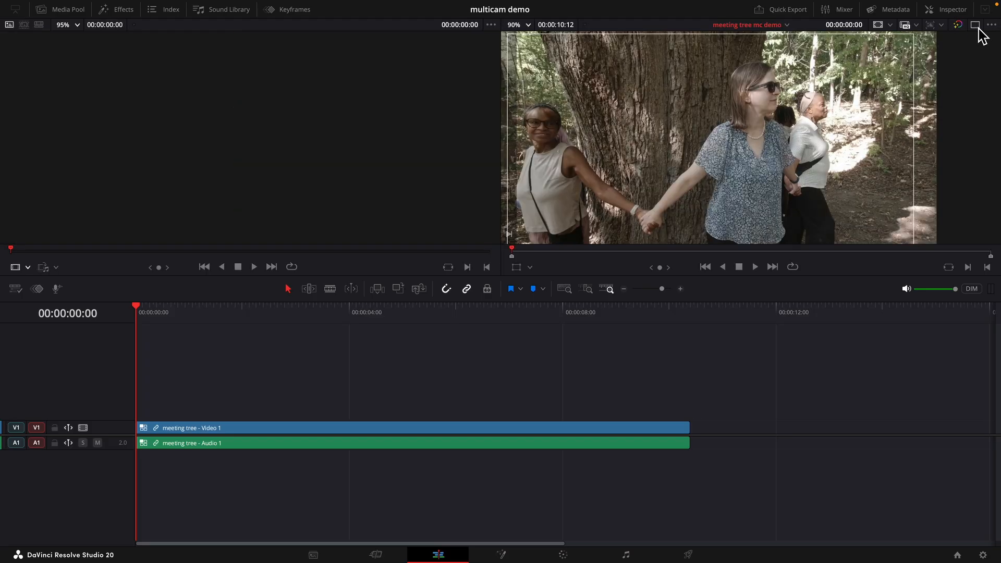
left_click(28, 268)
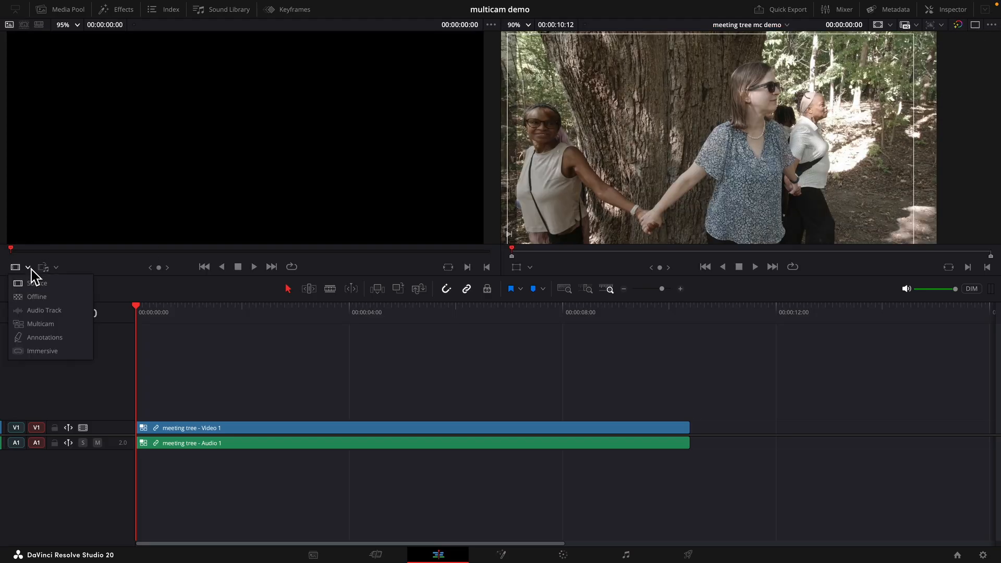
left_click(39, 324)
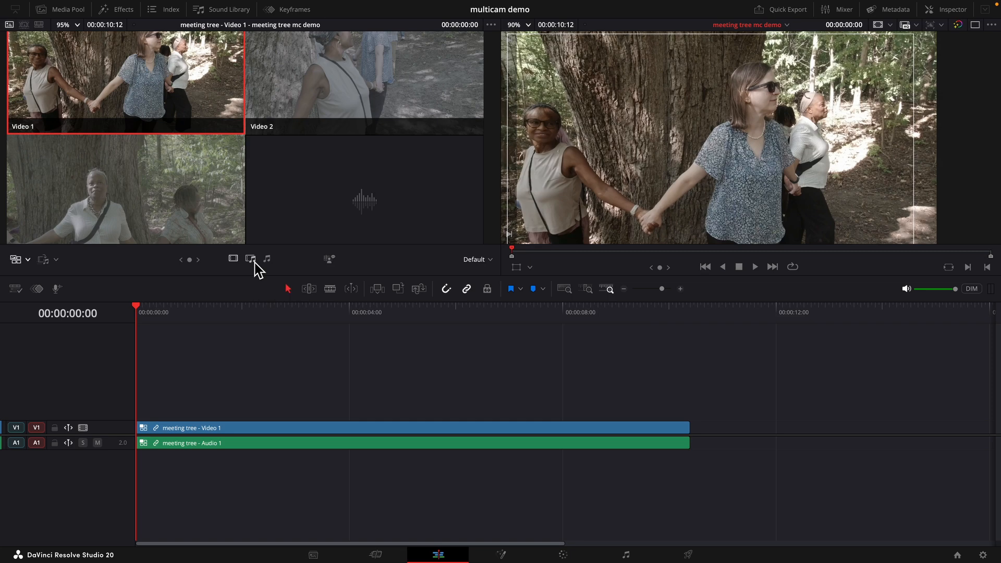
- Open the multicam clip in its own timeline and place the playhead at 00:00:01:15
right_click(280, 438)
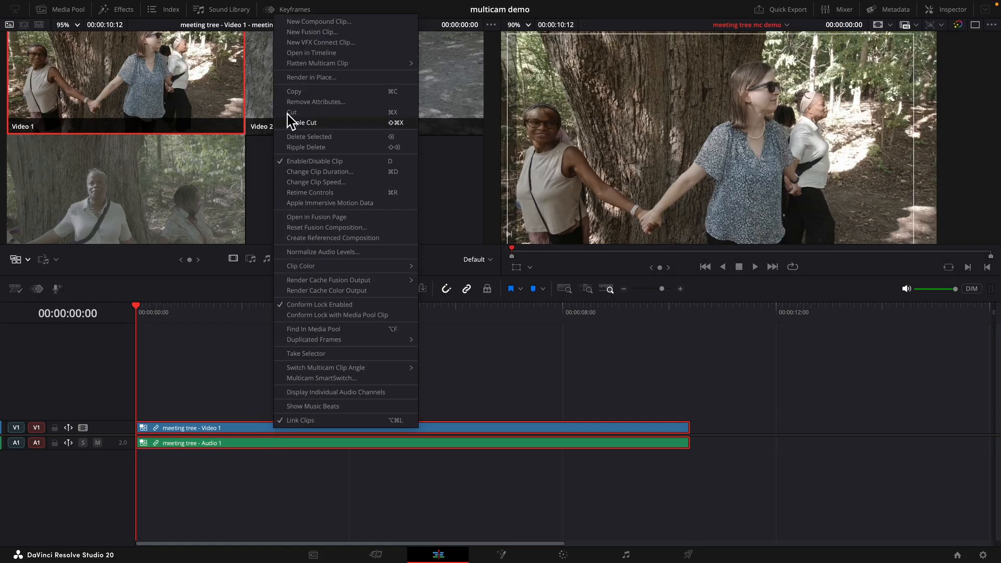
left_click(310, 52)
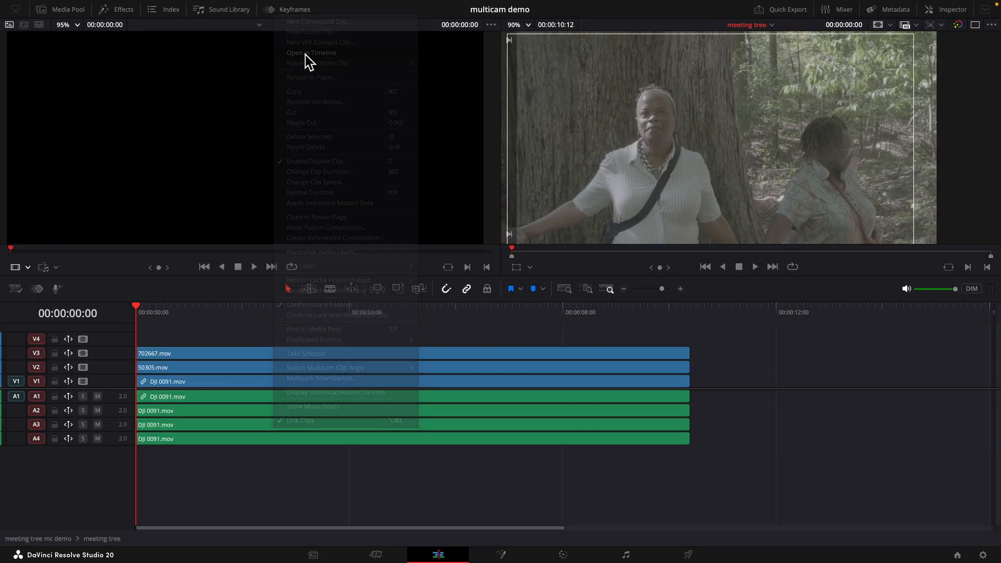
left_click(215, 311)
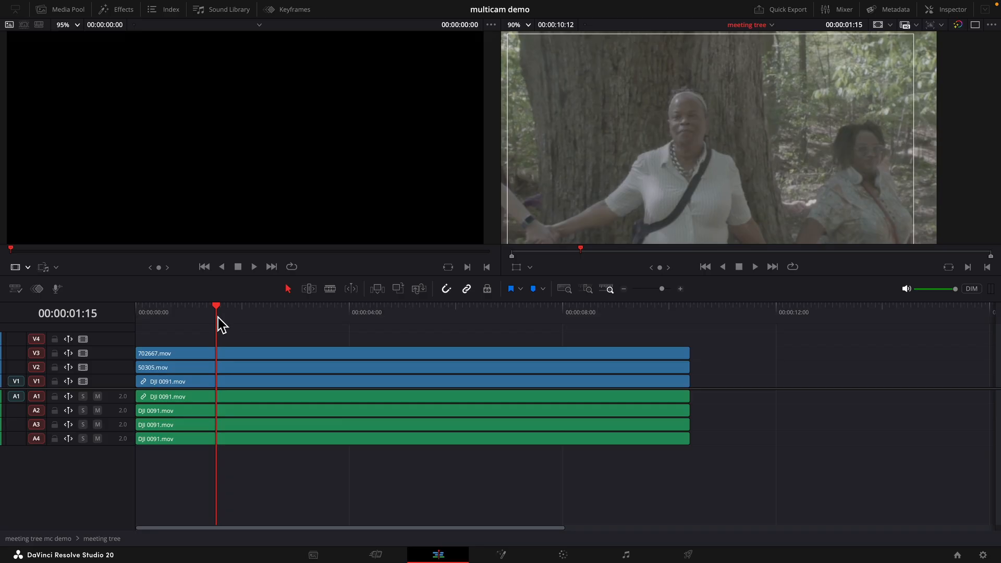
- Color grade 702667.mov on V3 with lift -0.10, gamma -0.02 and gain 1.36, then return to editing
left_click(563, 554)
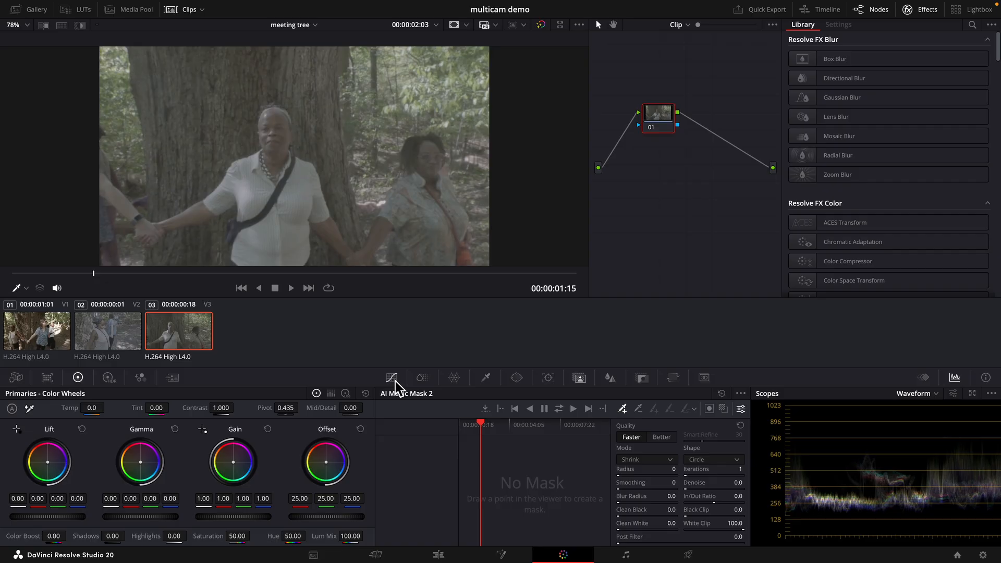
left_click_drag(57, 517, 10, 517)
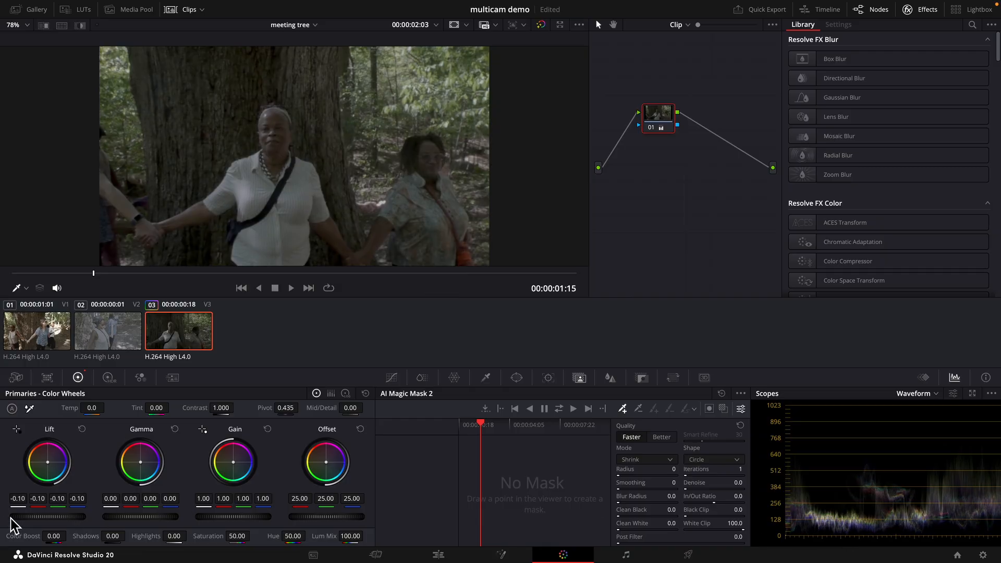
left_click_drag(229, 517, 410, 519)
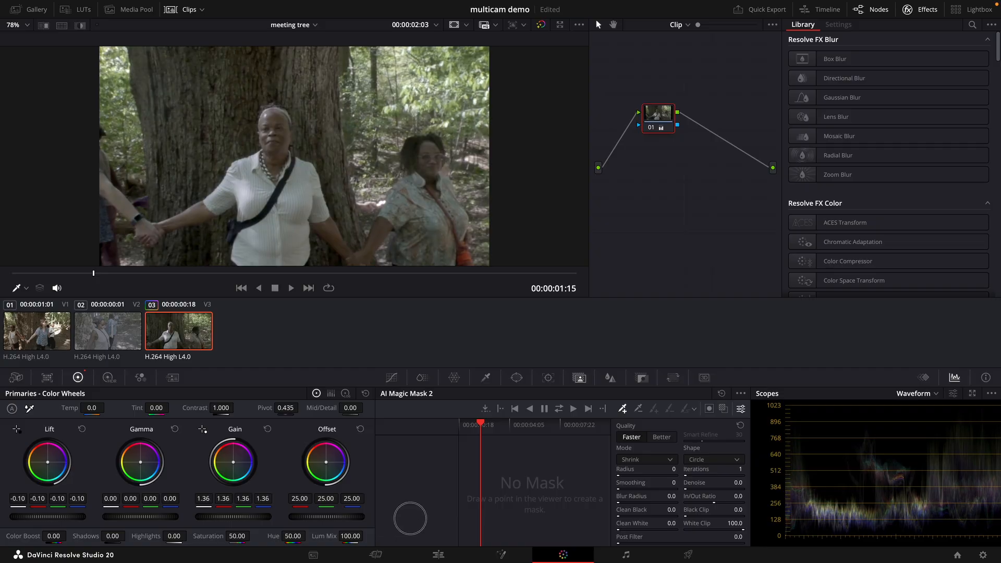
left_click_drag(136, 516, 94, 518)
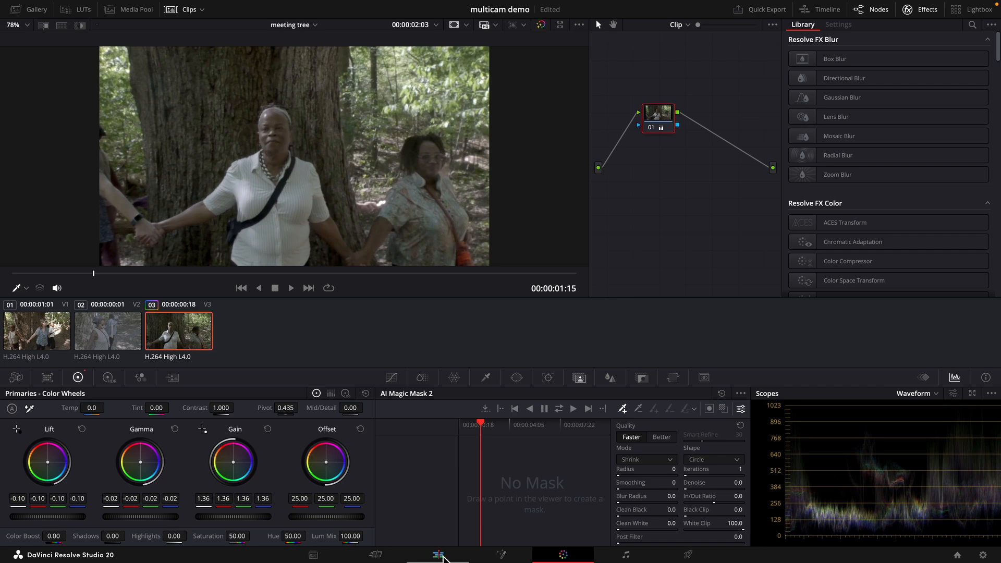
left_click(439, 555)
- Disable track V3, mute A3, and grade 50305.mov on V2 with lift -0.11, gamma -0.03, gain 1.31
left_click(98, 424)
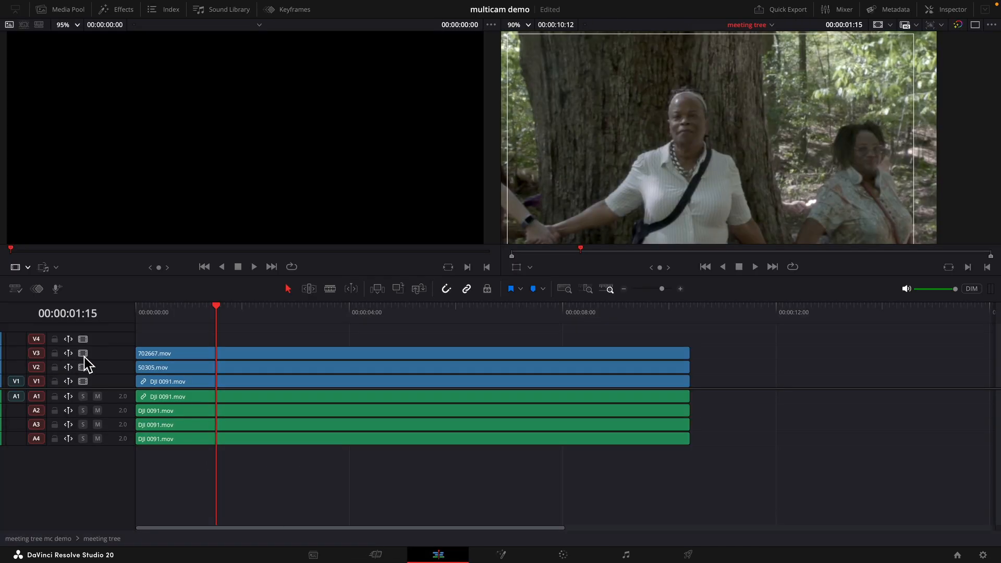
left_click(83, 353)
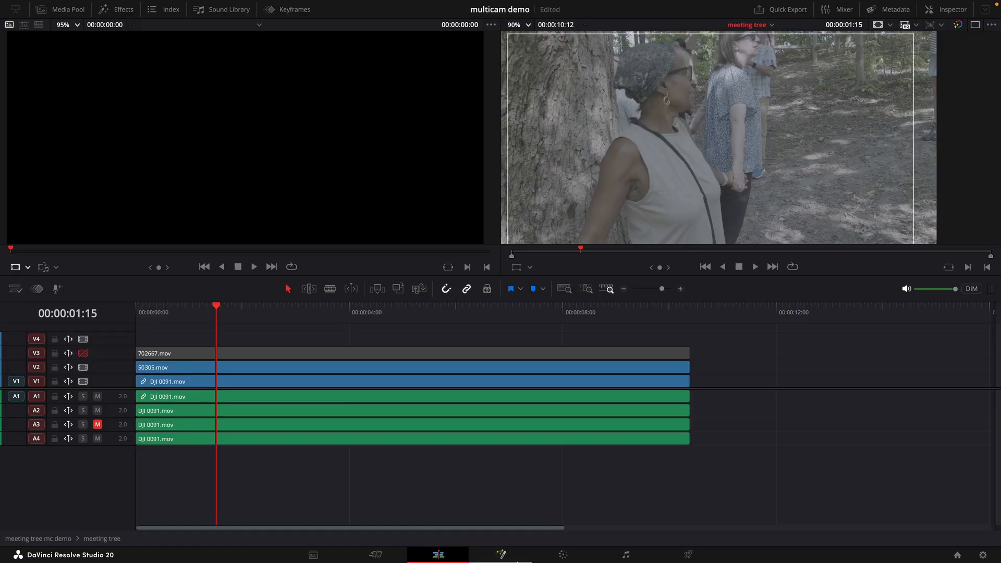
left_click(563, 555)
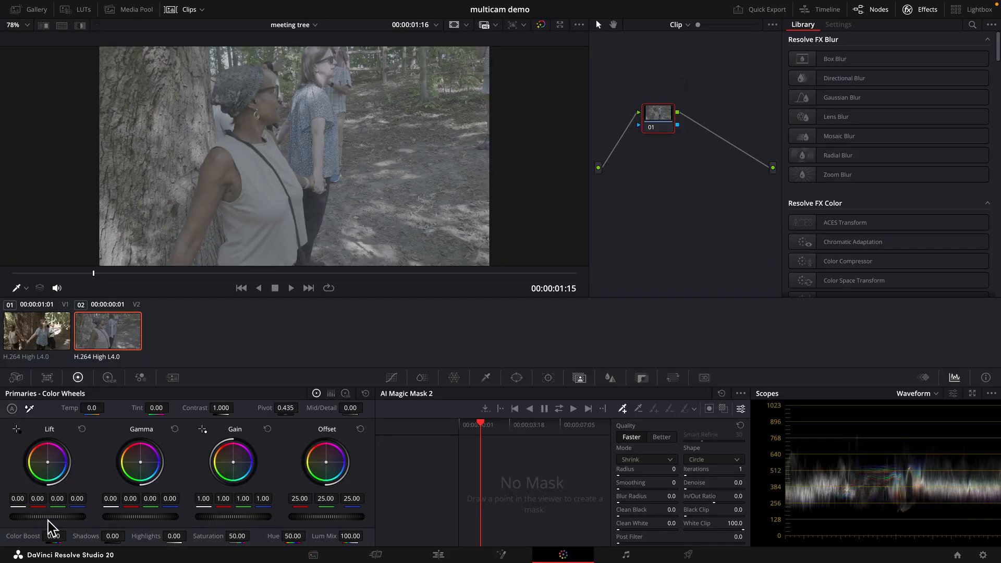
left_click_drag(56, 526, 433, 280)
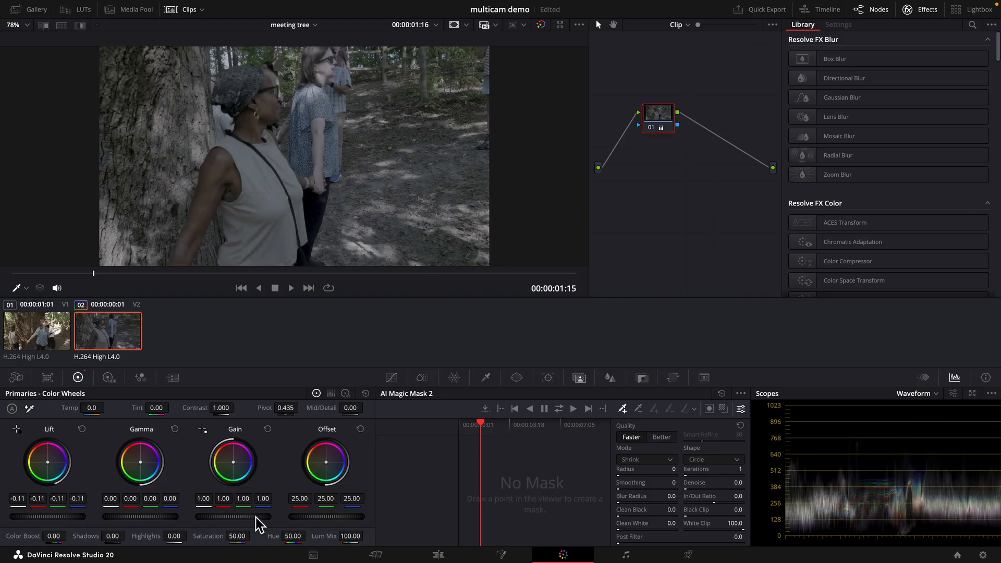
left_click_drag(225, 522, 366, 520)
left_click_drag(144, 518, 71, 516)
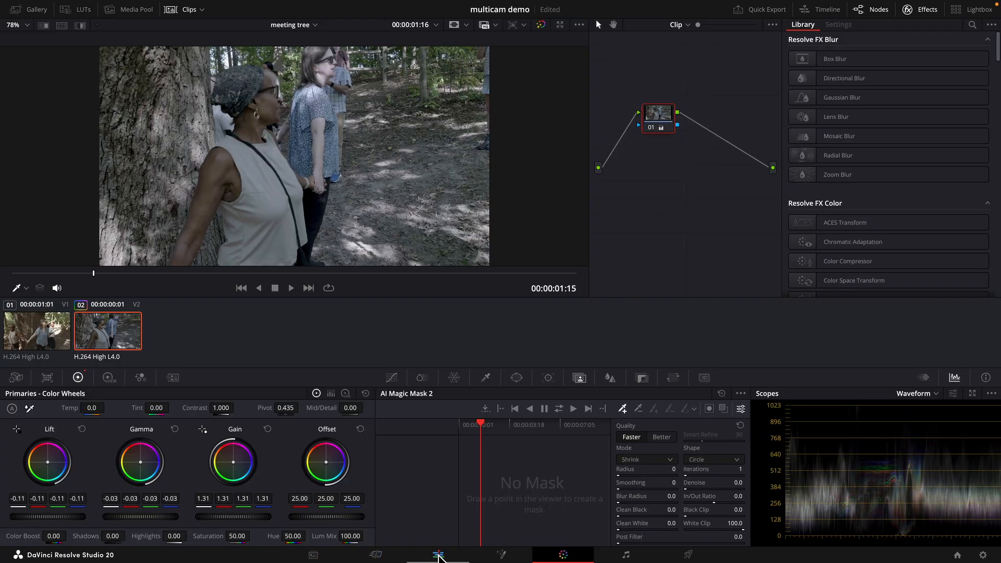
left_click(437, 555)
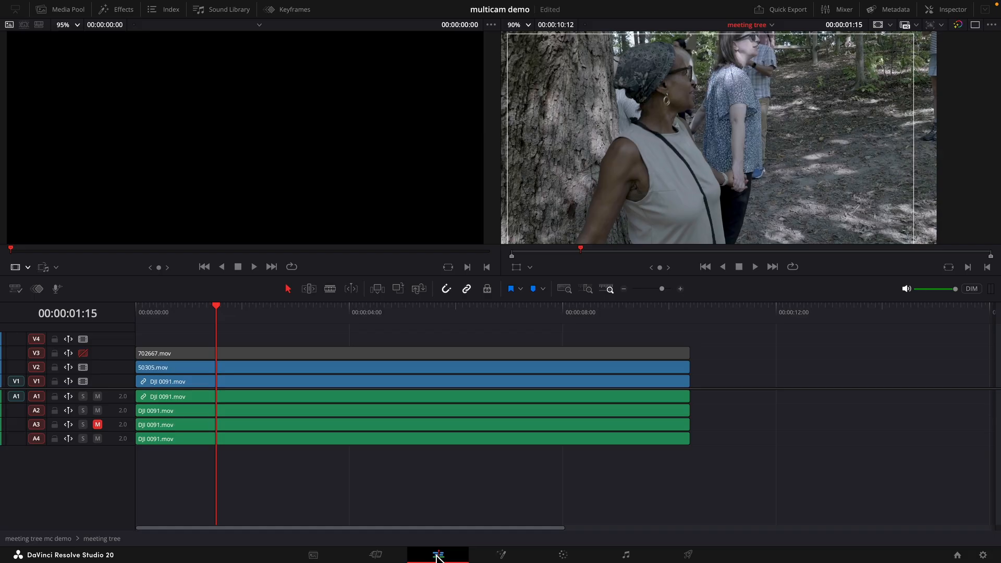
- Disable track V2, mute A2, and grade DJI 0091.mov on V1 with lift -0.03, gamma -0.01, gain 1.07
left_click(83, 367)
left_click(98, 411)
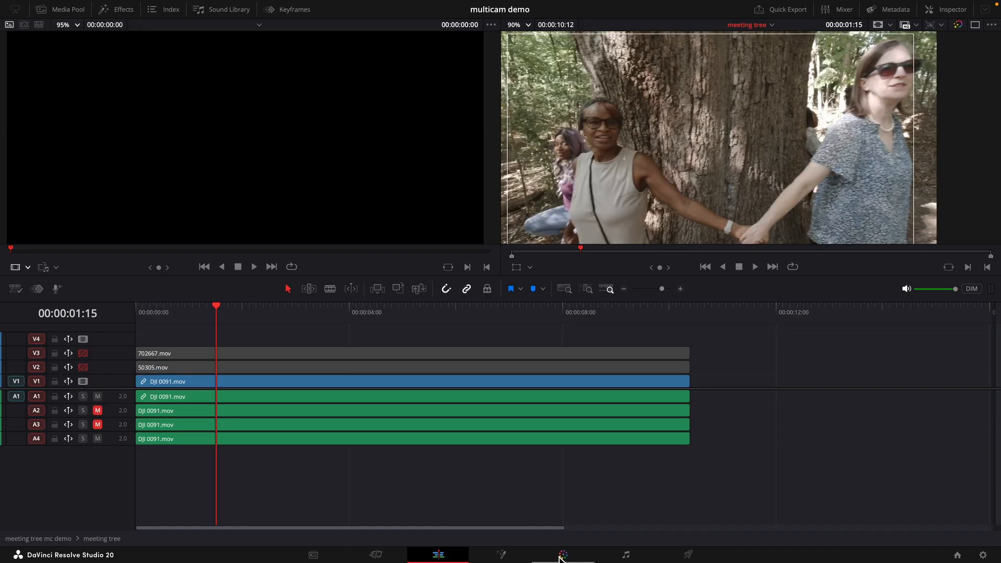
left_click(561, 556)
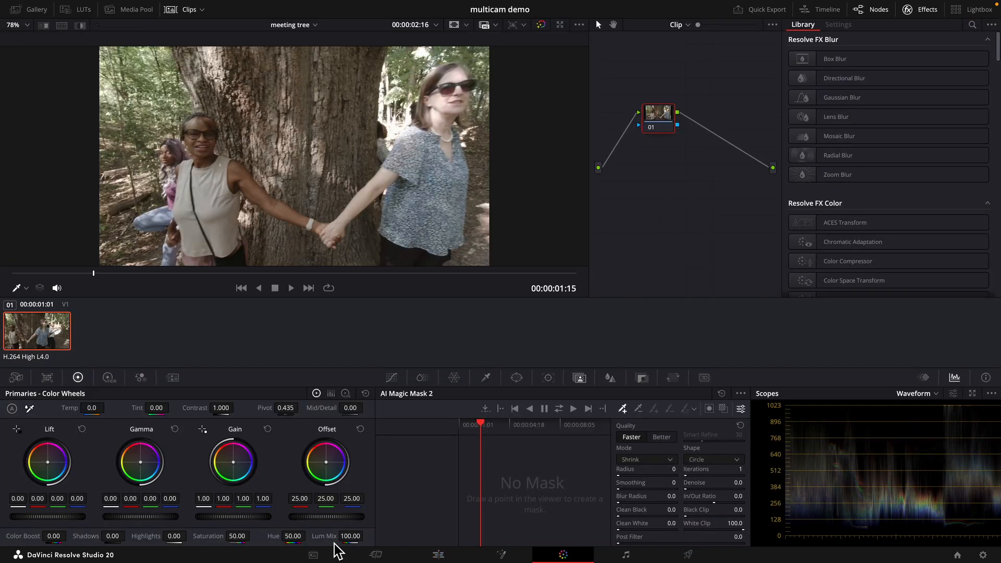
left_click_drag(56, 516, 38, 516)
left_click_drag(224, 517, 265, 517)
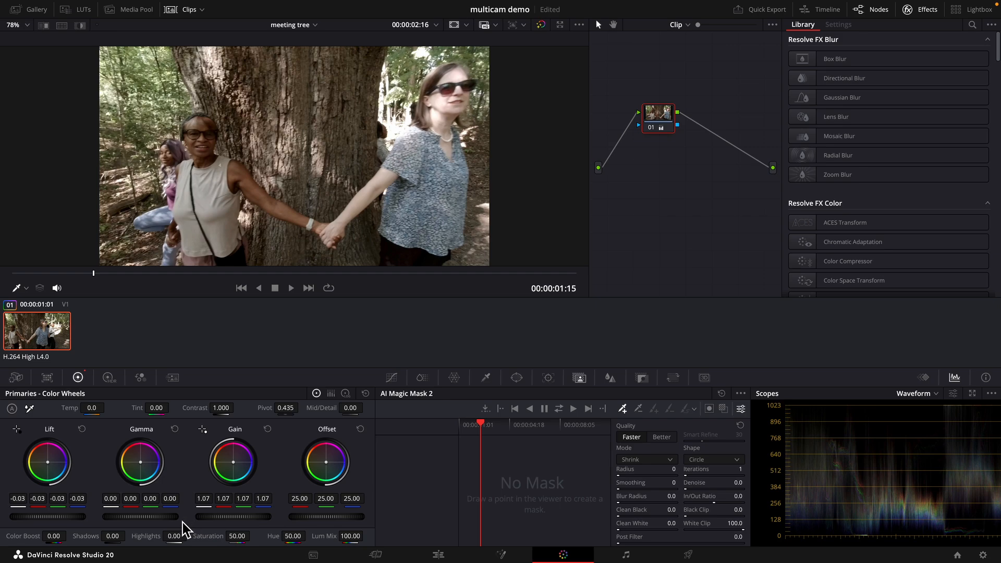
mouse_move(143, 518)
left_mouse_down()
mouse_move(161, 516)
mouse_move(112, 516)
mouse_move(125, 516)
left_mouse_up()
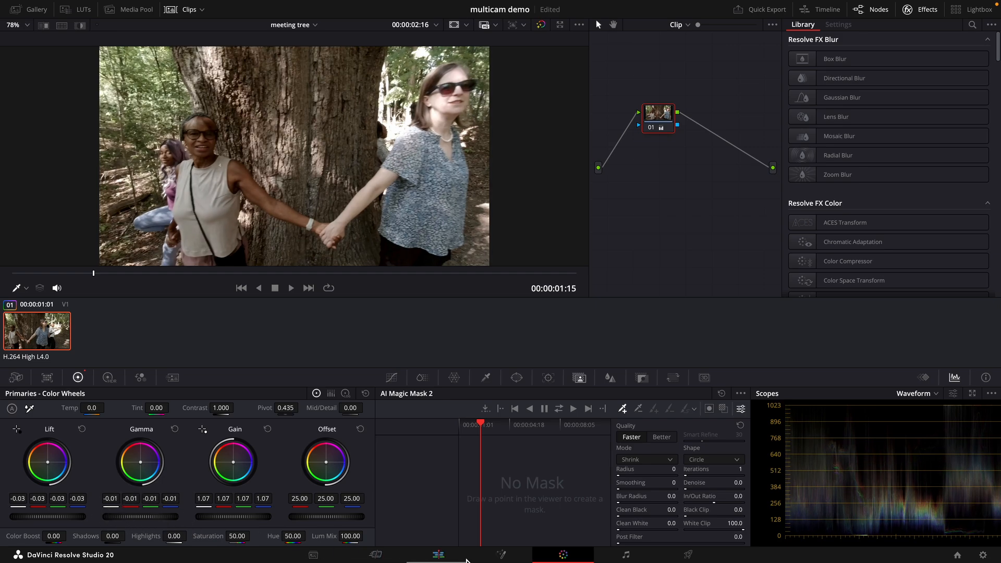
left_click(439, 555)
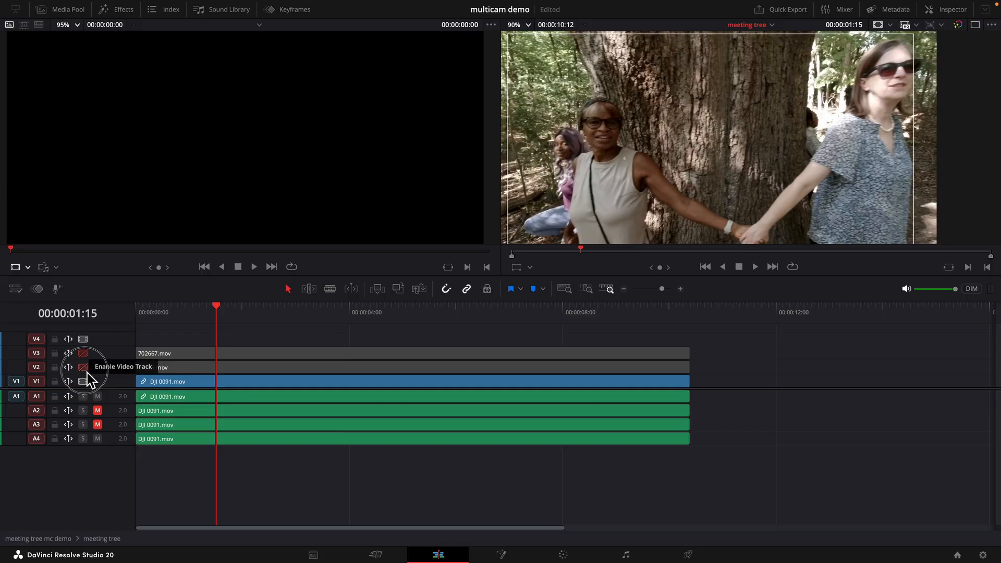
- Re-enable the disabled video tracks V2 and V3 and unmute the audio tracks
left_click(83, 354)
left_click(82, 354)
left_click(98, 425)
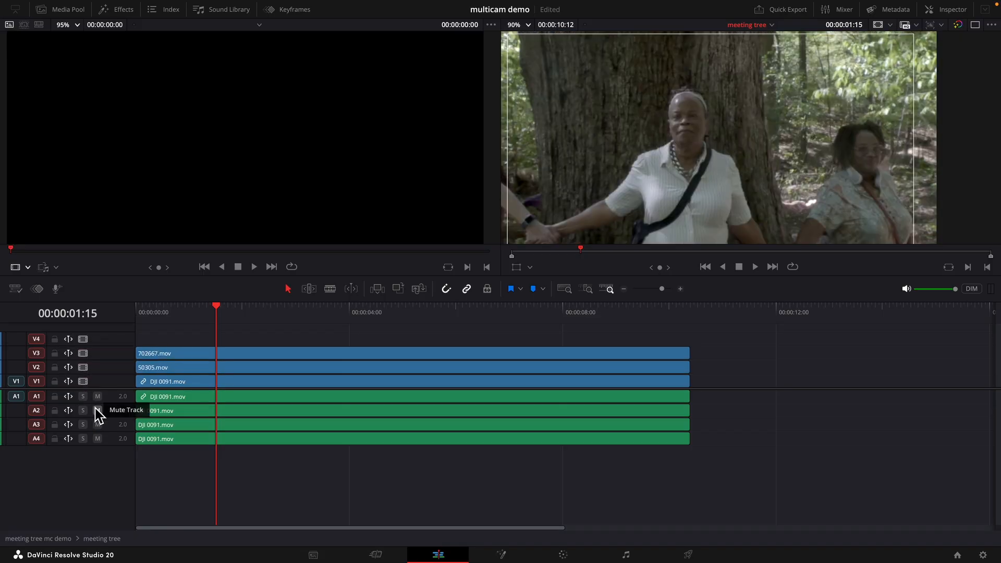
- Return to the meeting tree mc demo timeline and show the multicam angles in the source viewer
left_click(44, 541)
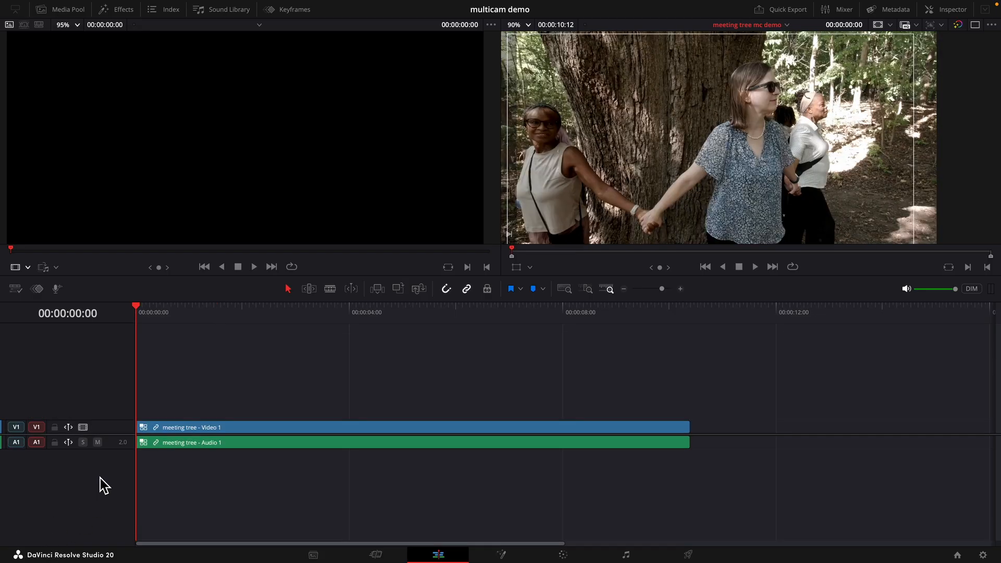
left_click(30, 267)
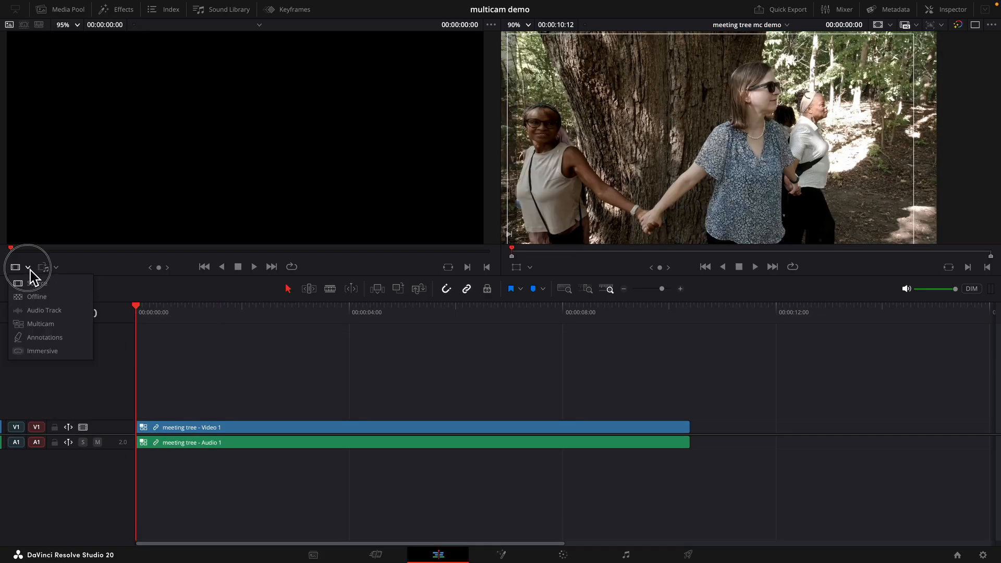
left_click(41, 333)
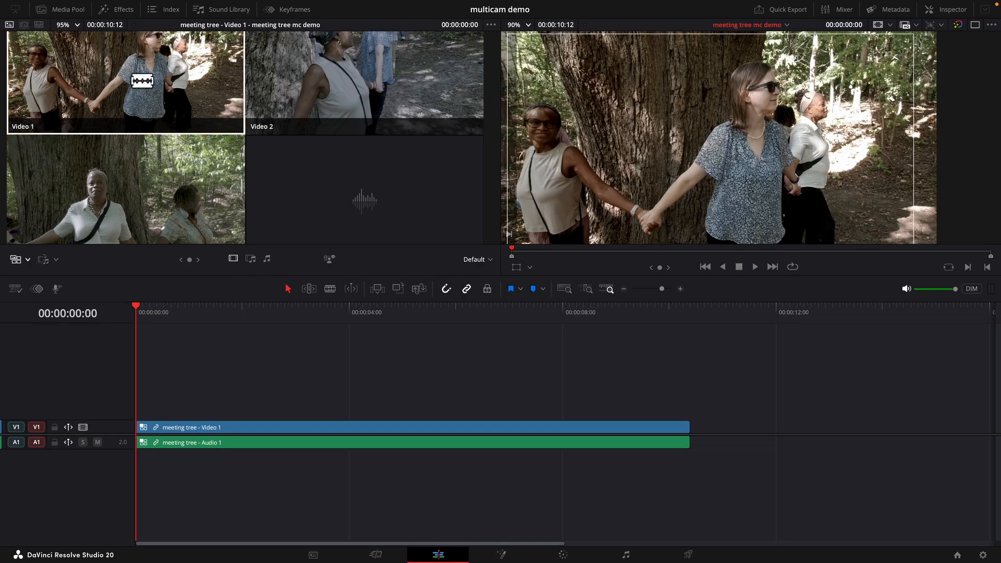
- Set the zoom of the source and program viewers to Fit
left_click(77, 25)
left_click(76, 38)
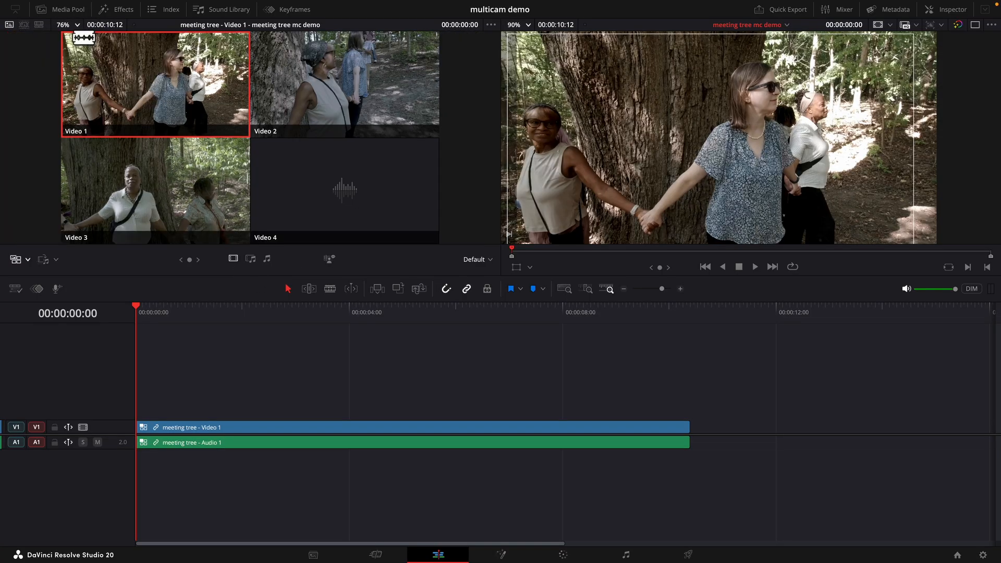
left_click(528, 25)
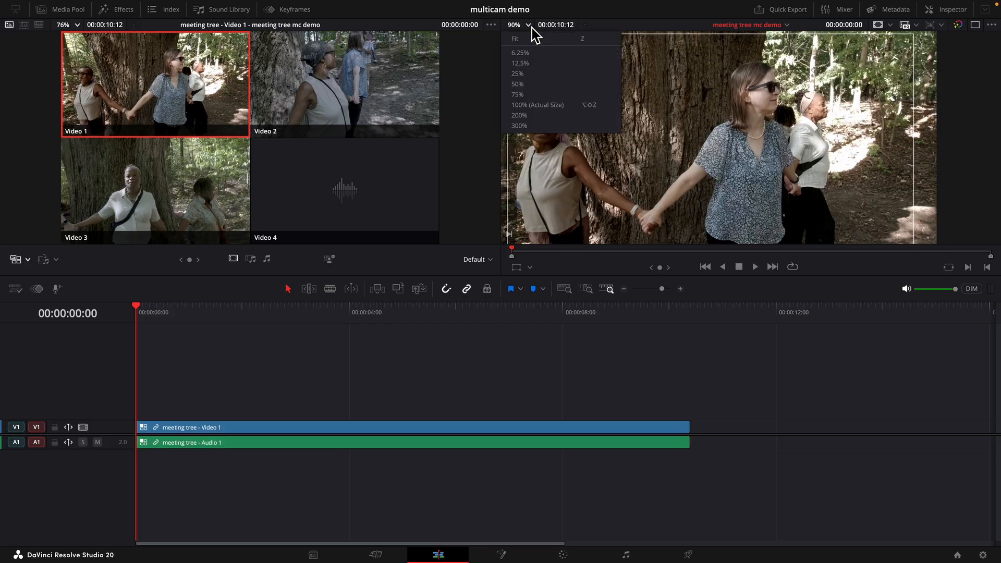
left_click(520, 39)
- Enlarge the viewer area and switch the multicam clip to angle Video 2
left_click_drag(424, 276, 400, 420)
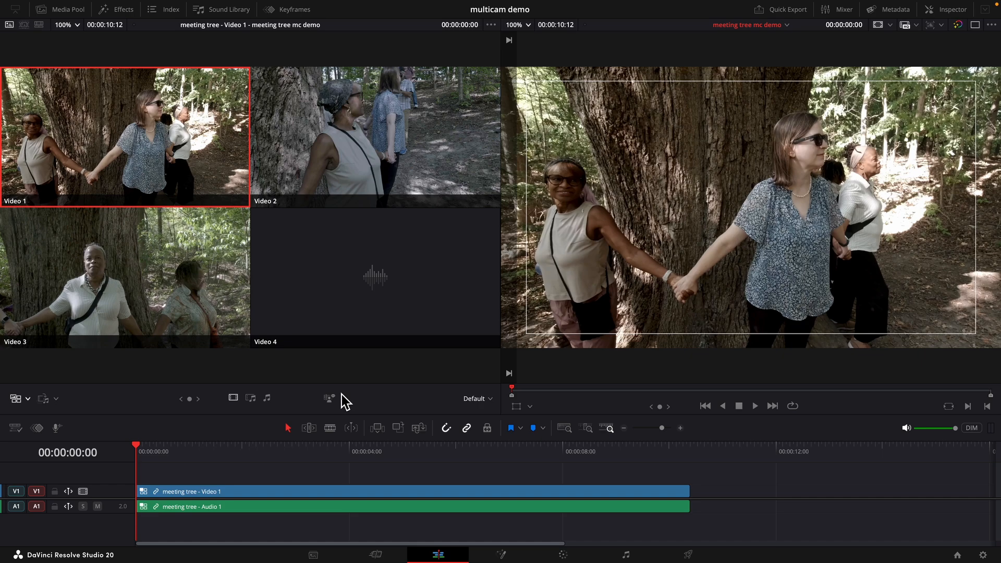
key("2")
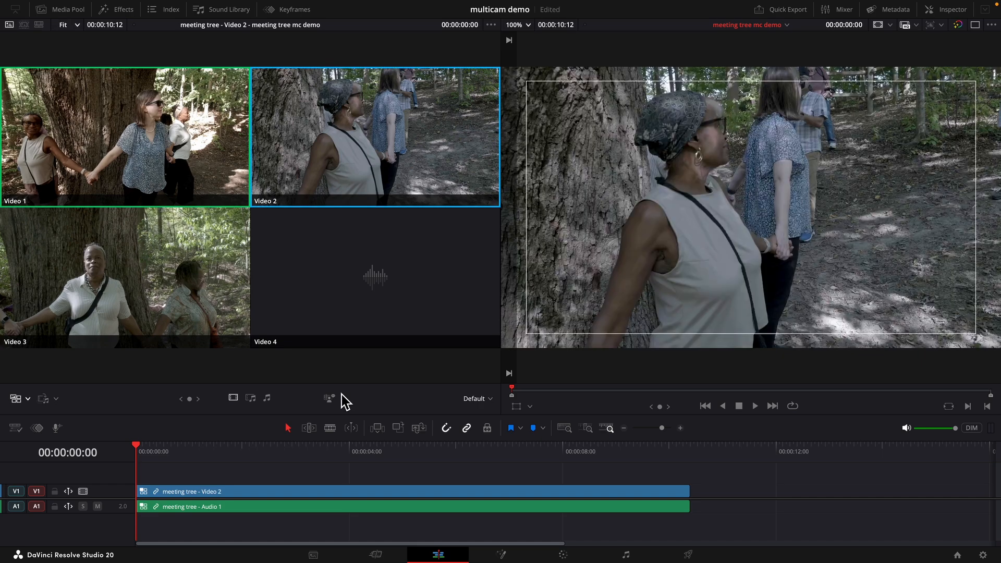
- Play the multicam clip and cut live between angles Video 1, Video 2 and Video 3, then stop playback
key("space")
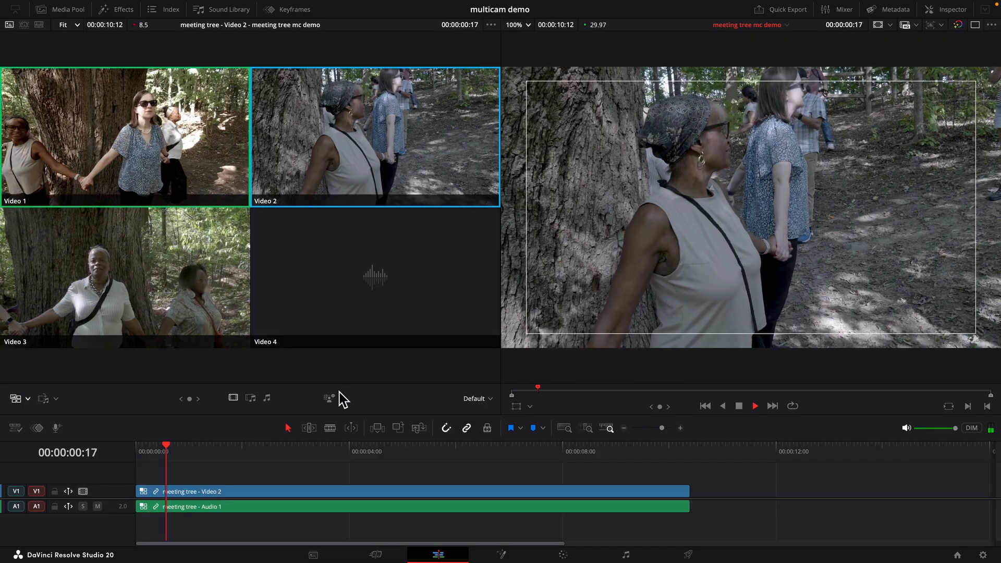
key("1")
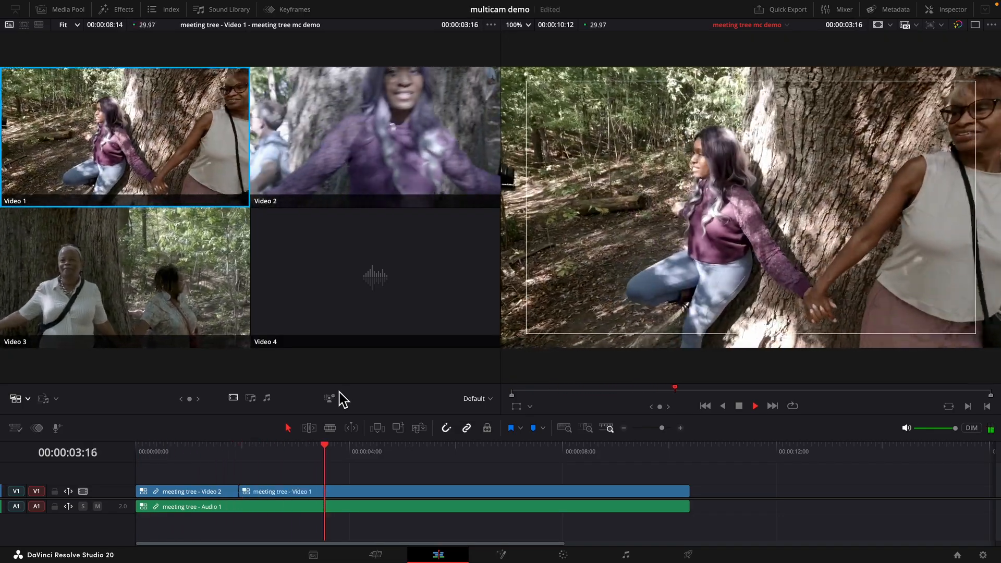
key("2")
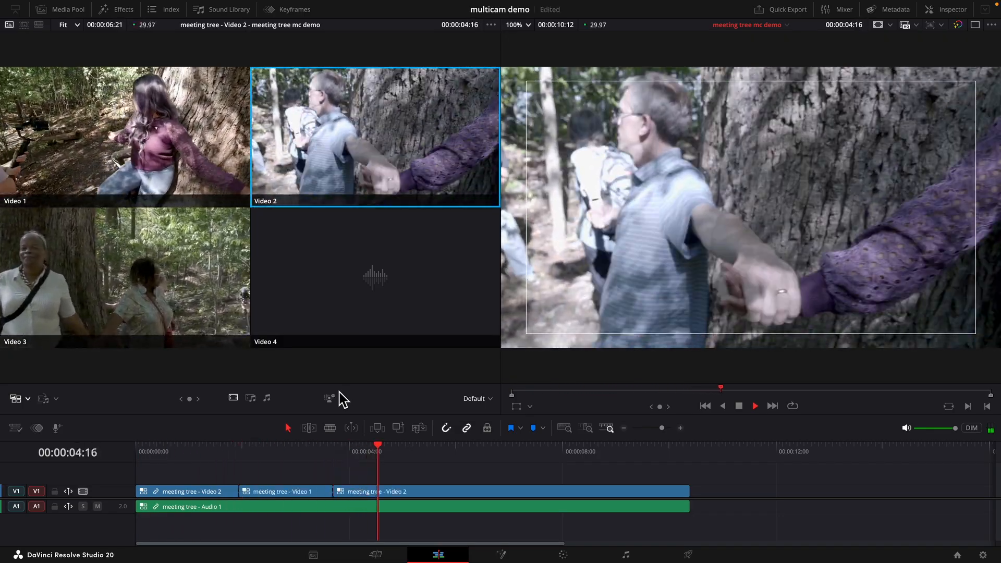
key("3")
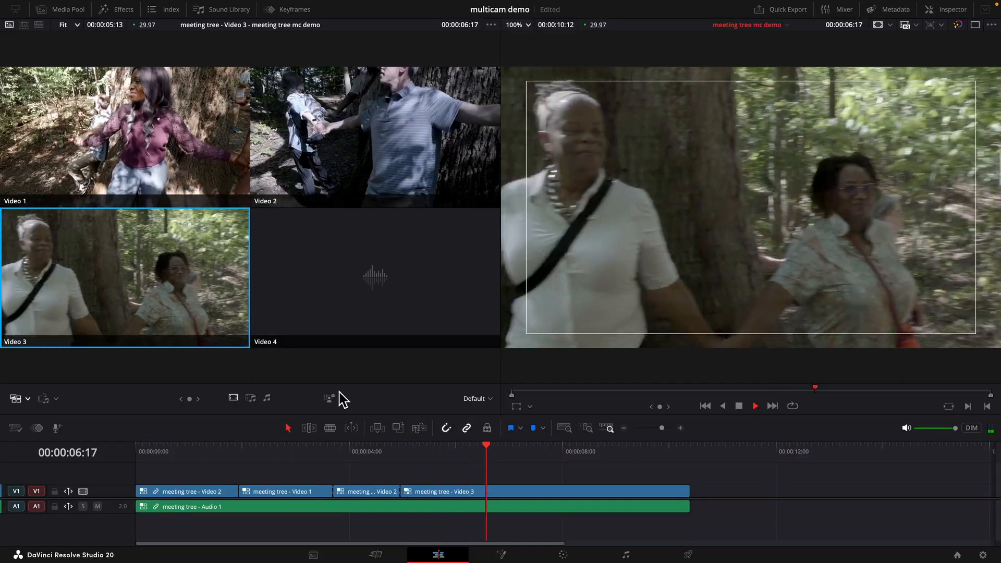
key("space")
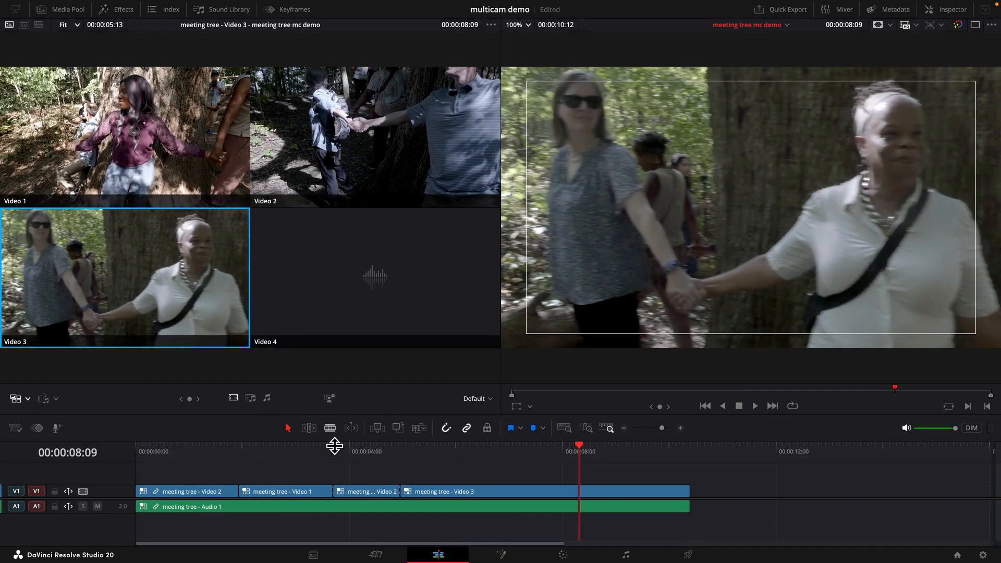
- Trim the end of the last Video 3 clip back to about 00:00:08:00 and play the cut back
left_click(686, 498)
left_click_drag(686, 498, 581, 497)
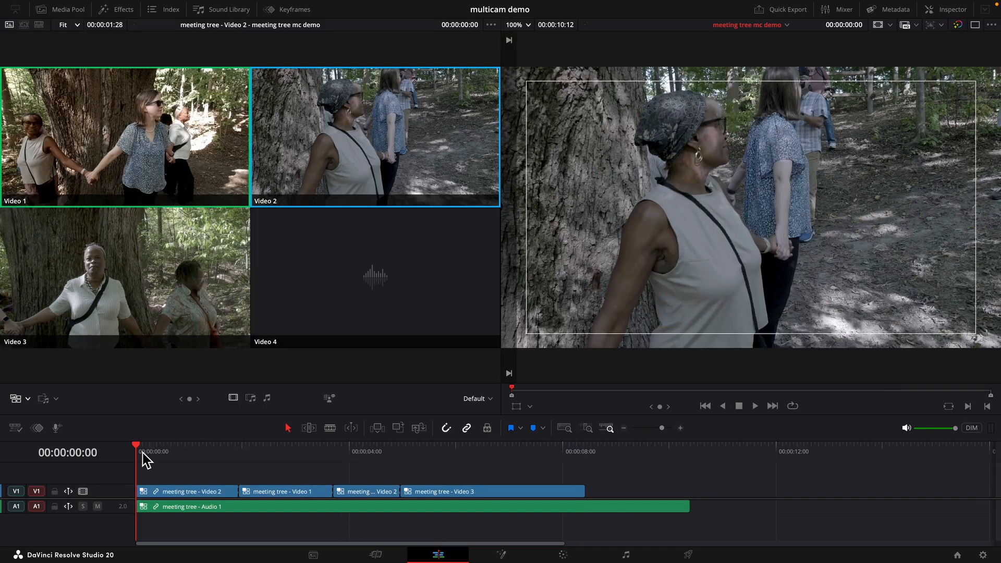
key("space")
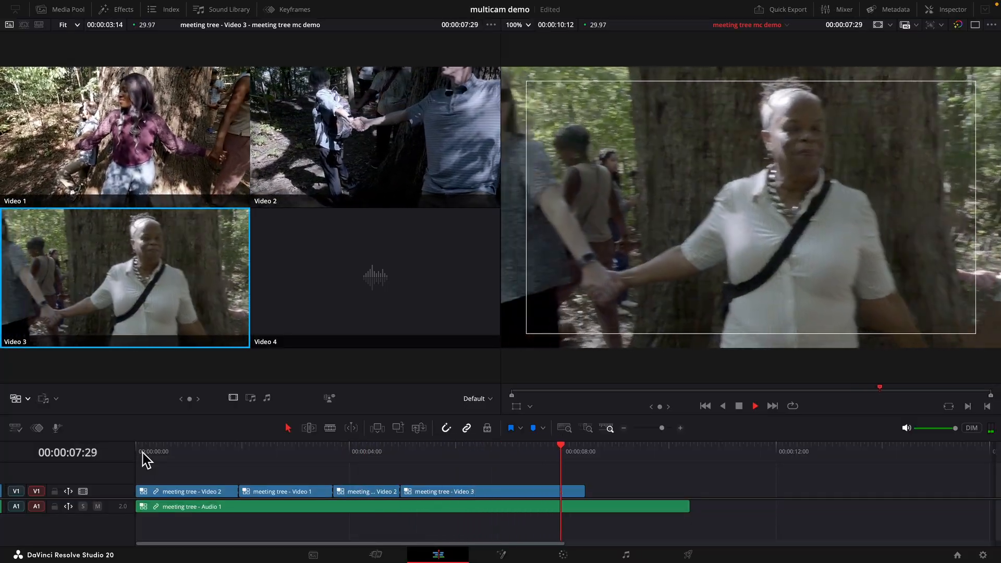
key("space")
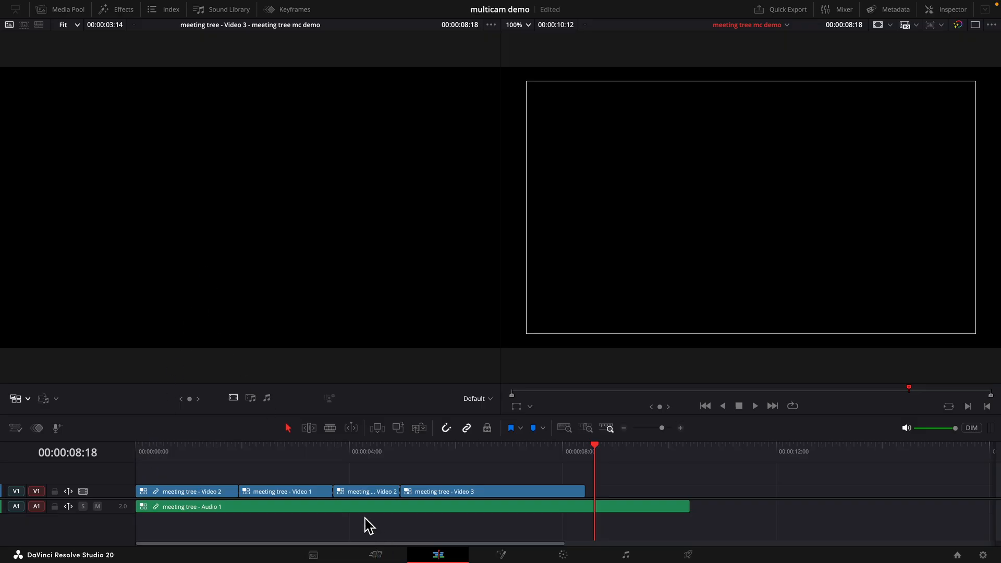
- Switch to the Fairlight page to work on the timeline's audio
left_click(626, 555)
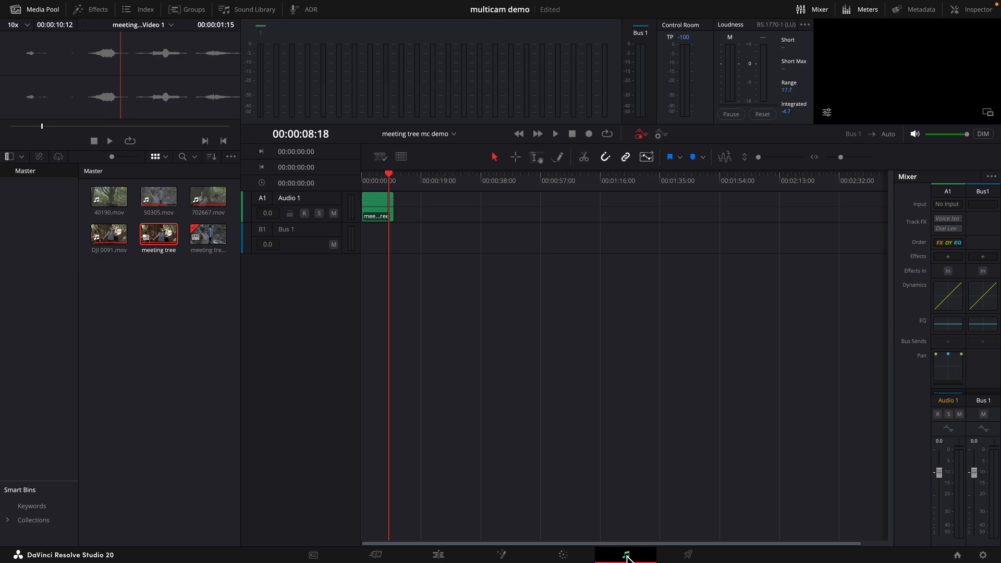